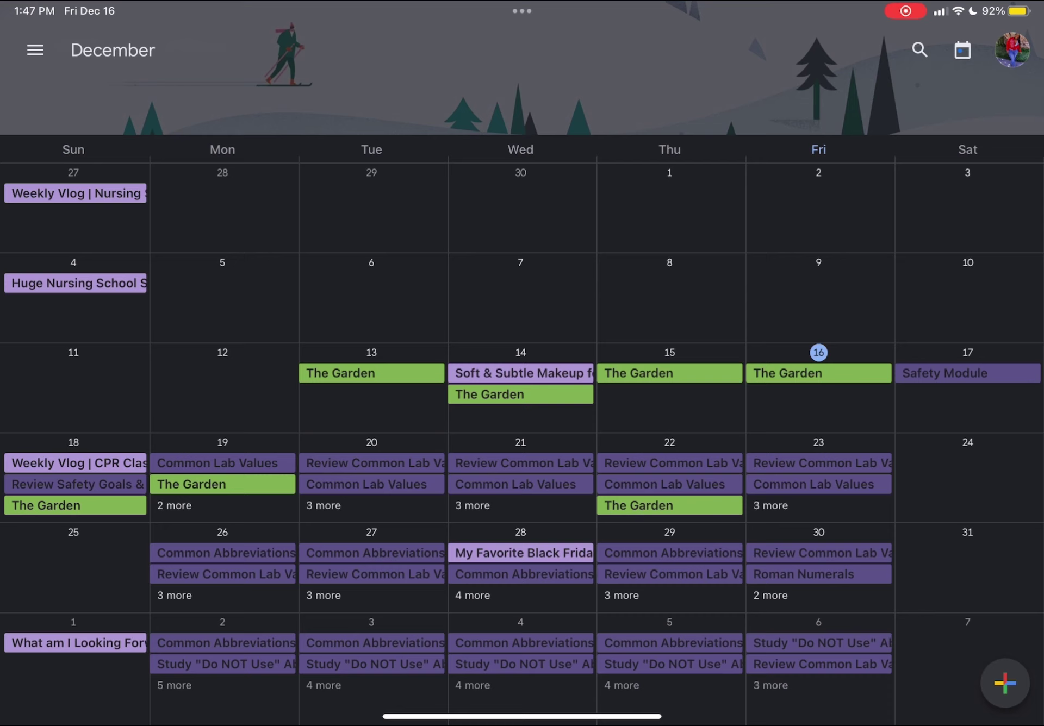
# Review the Nov 27 Weekly Vlog, Dec 4 supply haul, Dec 13 Garden and Dec 17 safety events
pyautogui.click(75, 193)
pyautogui.click(75, 283)
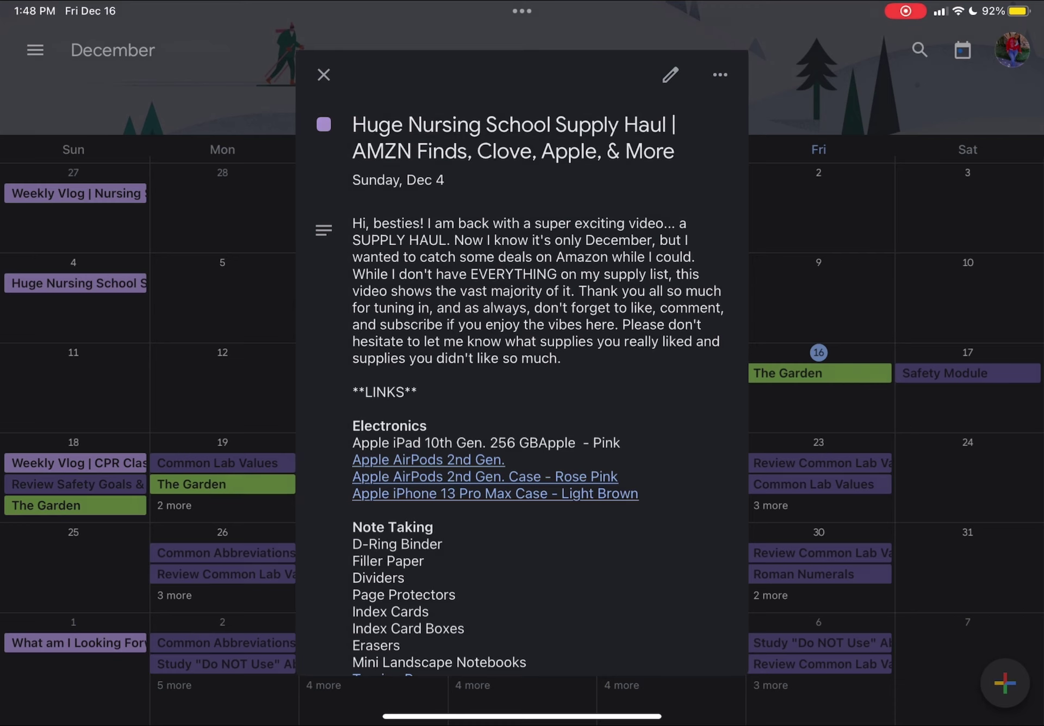
pyautogui.press('Escape')
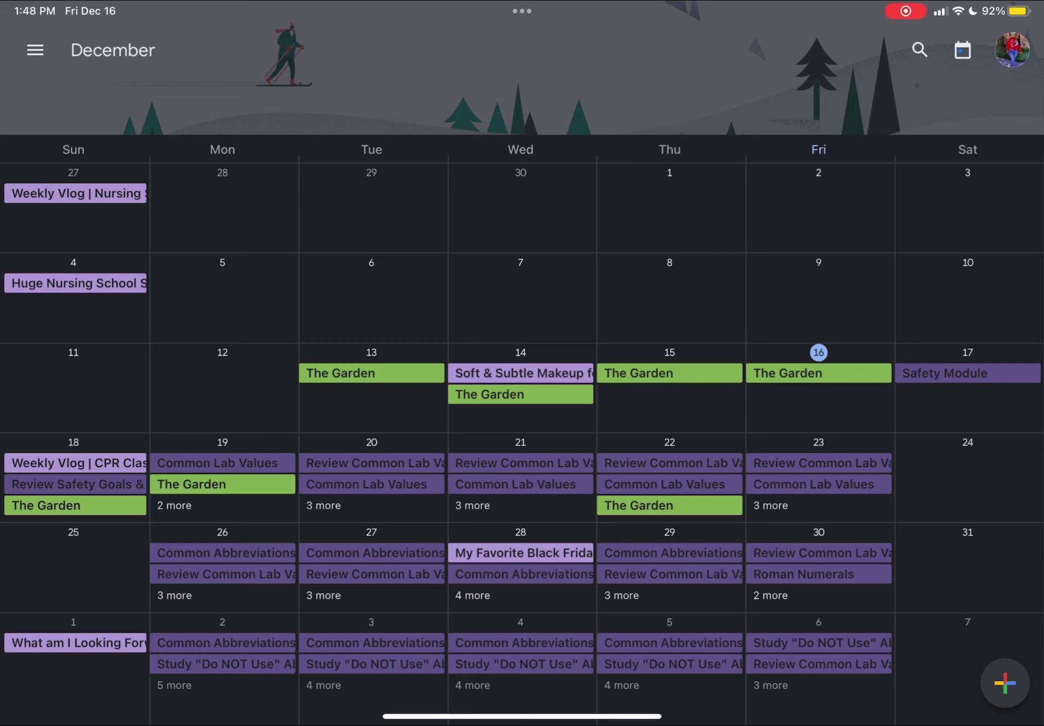
pyautogui.click(371, 373)
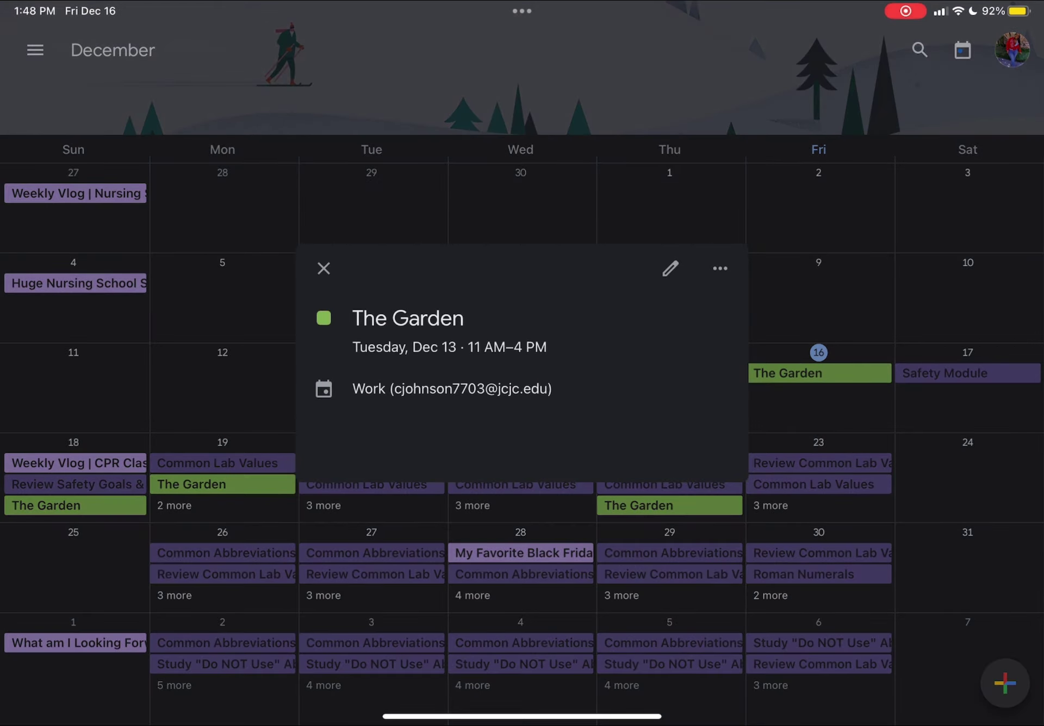
pyautogui.press('Escape')
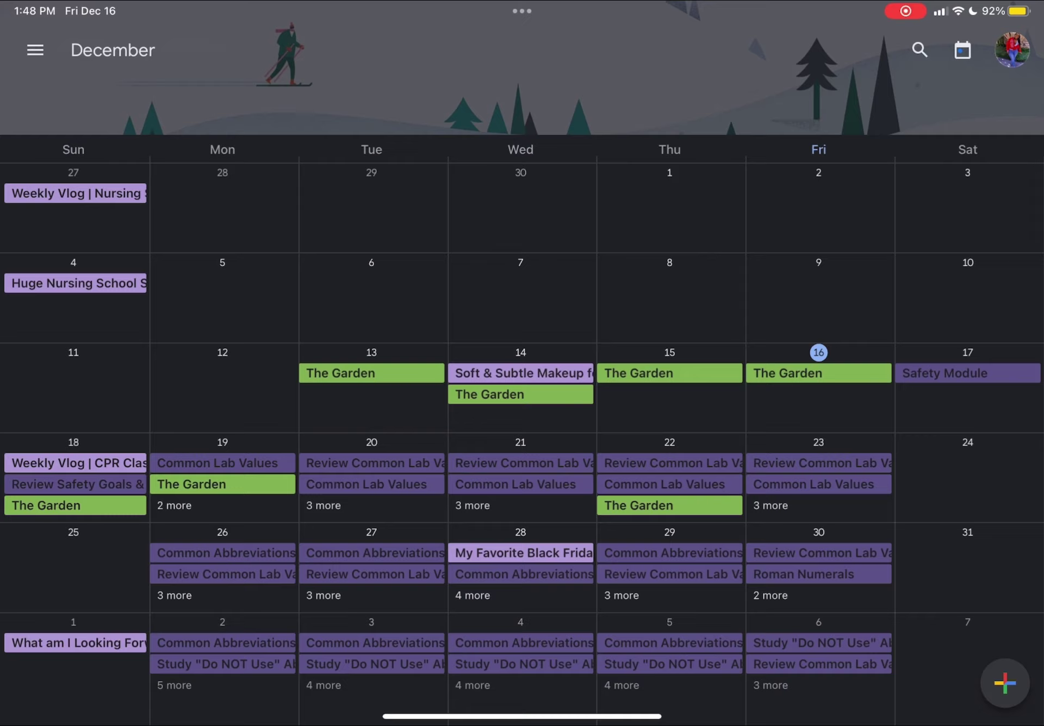
pyautogui.click(967, 373)
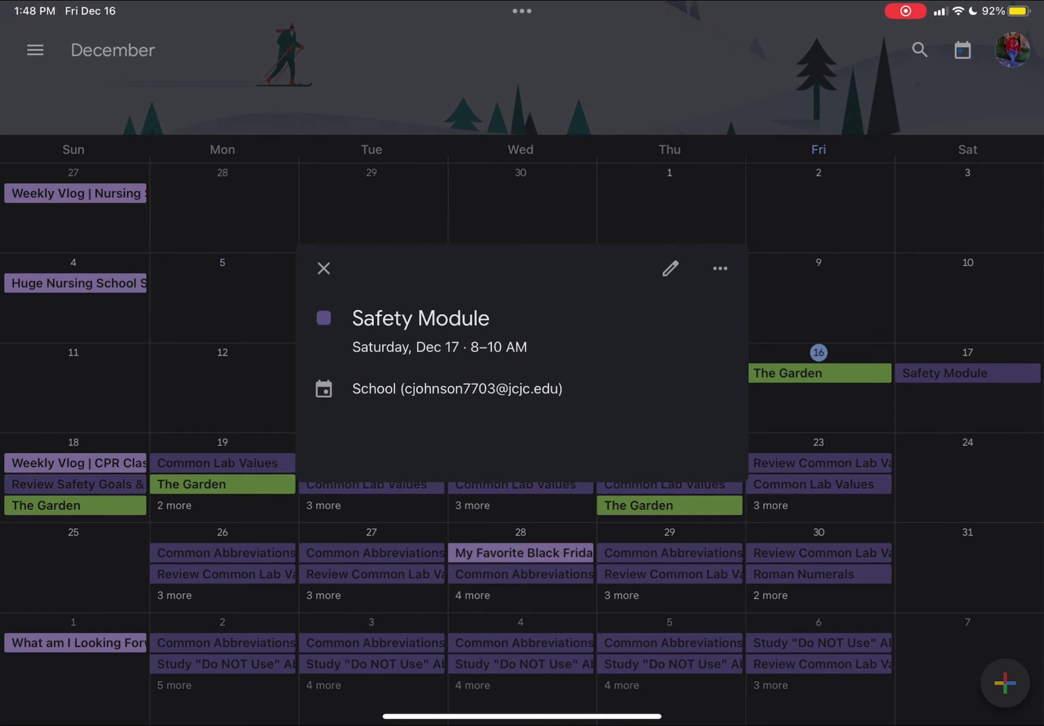
pyautogui.press('Escape')
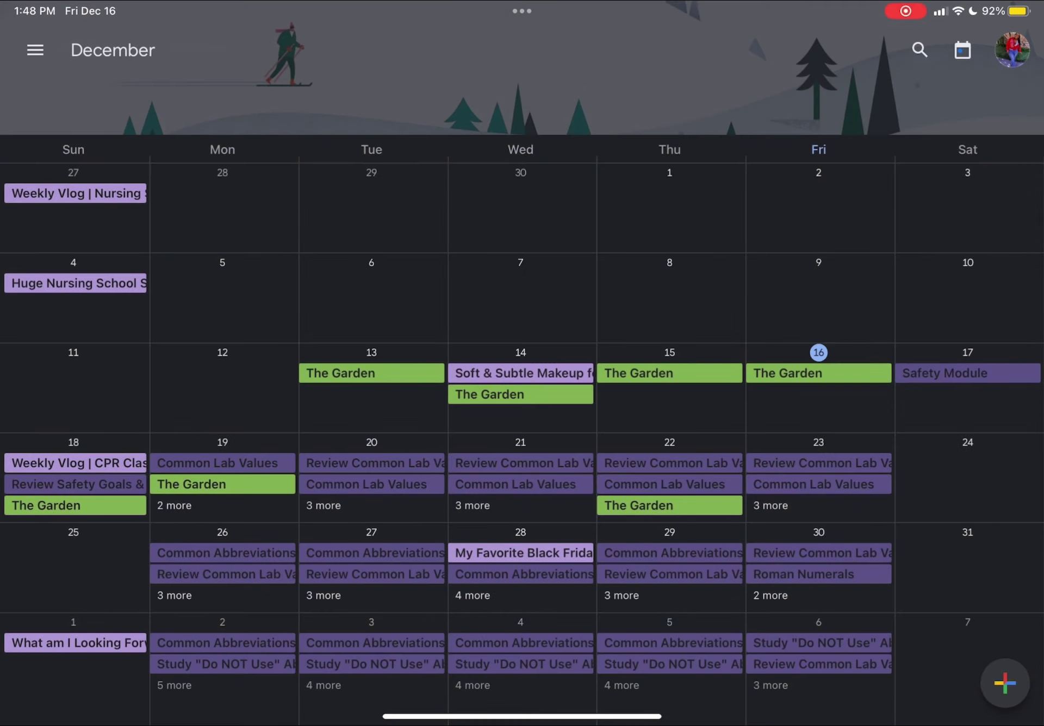
pyautogui.click(75, 484)
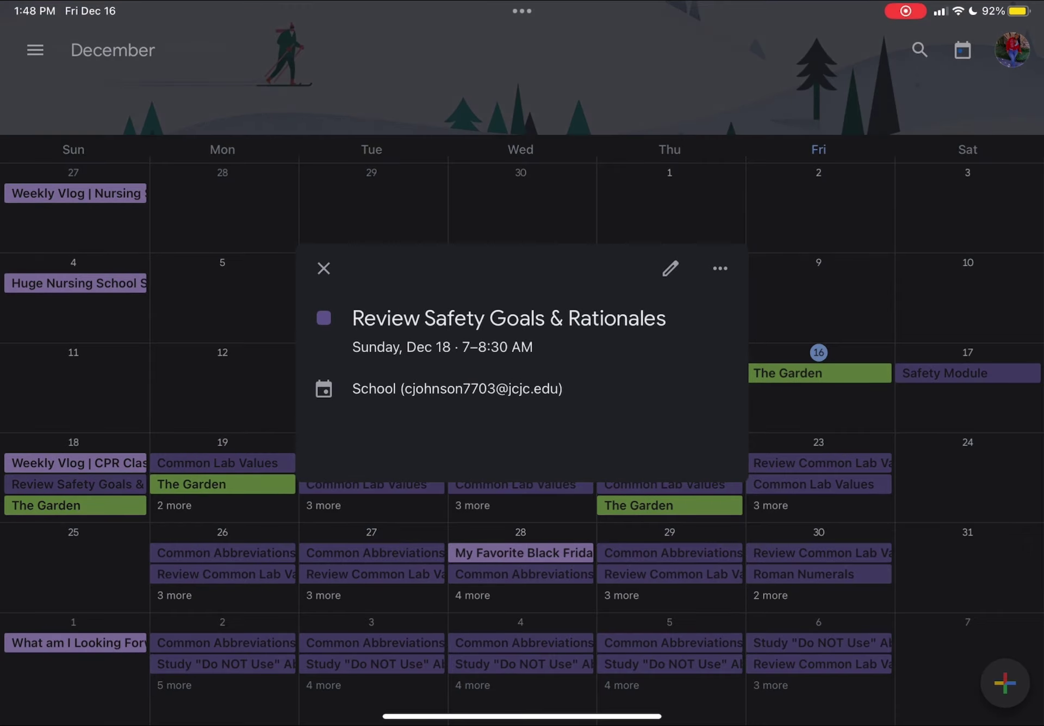
pyautogui.press('Escape')
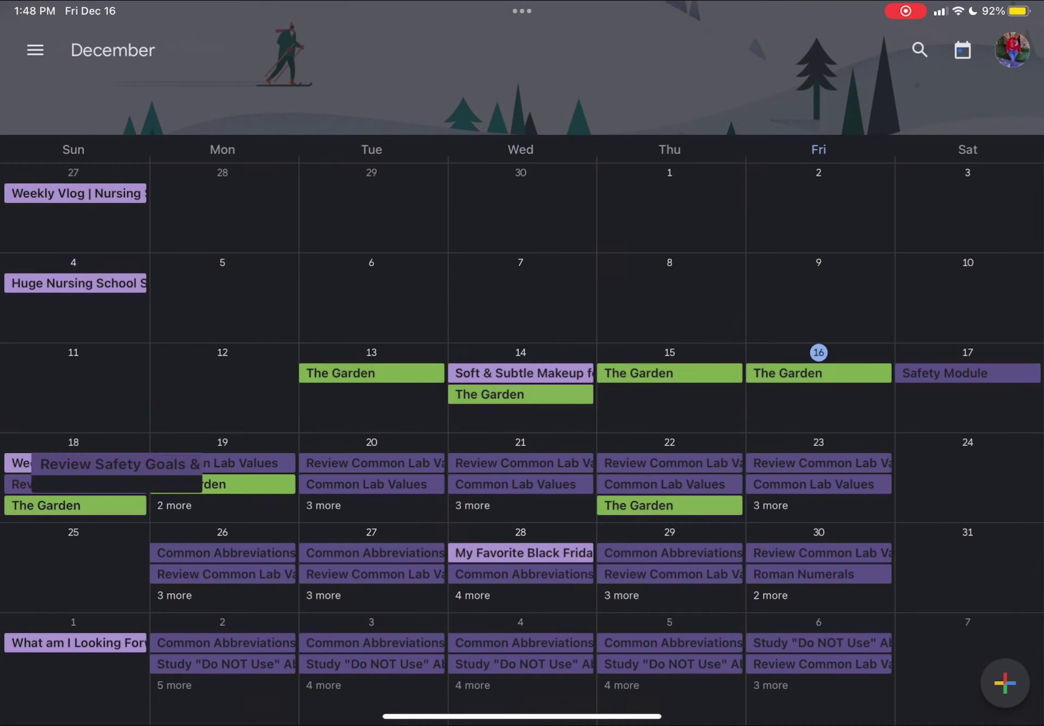
# Check the Dec 19–20 Common Lab Values events, then show Dec 26 Common Abbreviations & Symbols
pyautogui.click(223, 463)
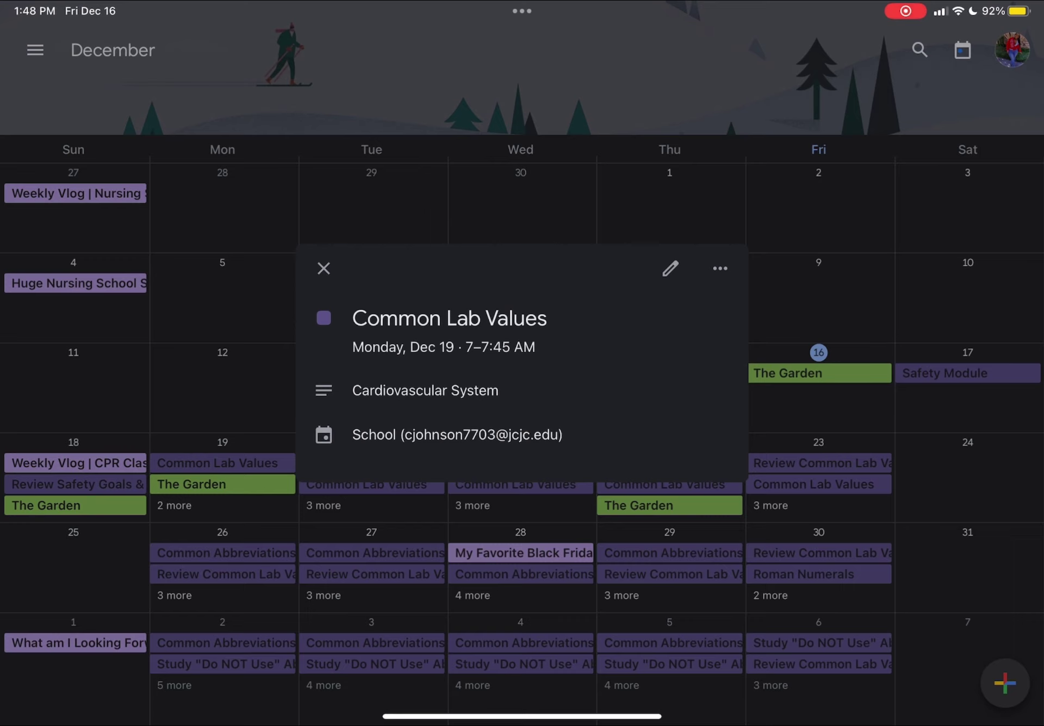
pyautogui.press('Escape')
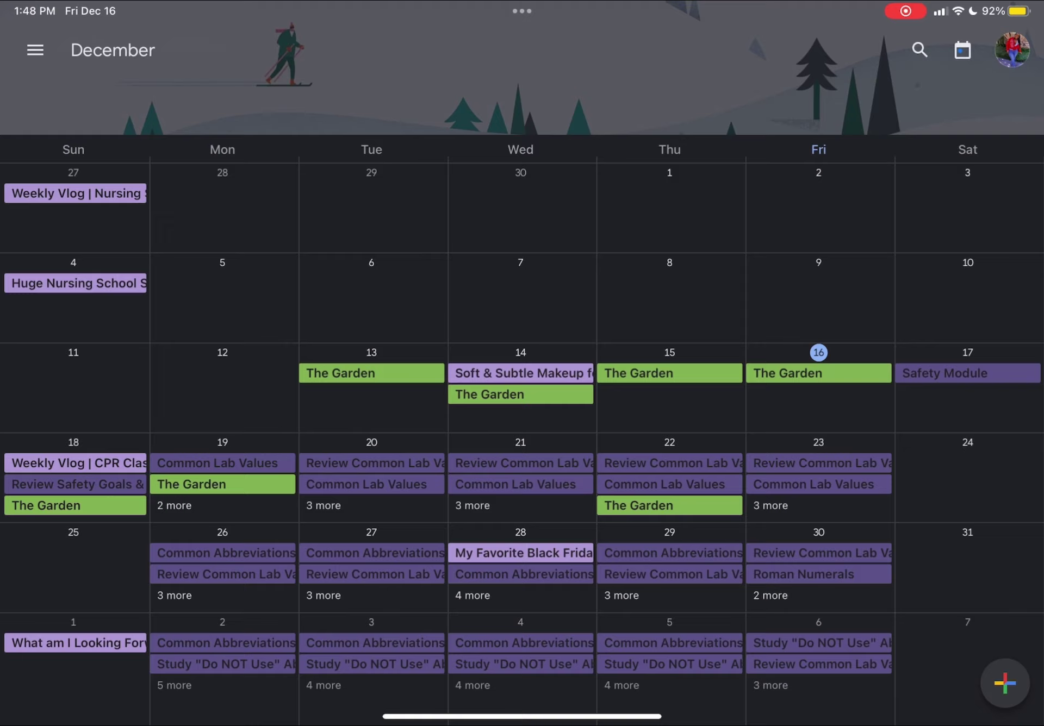
pyautogui.click(371, 463)
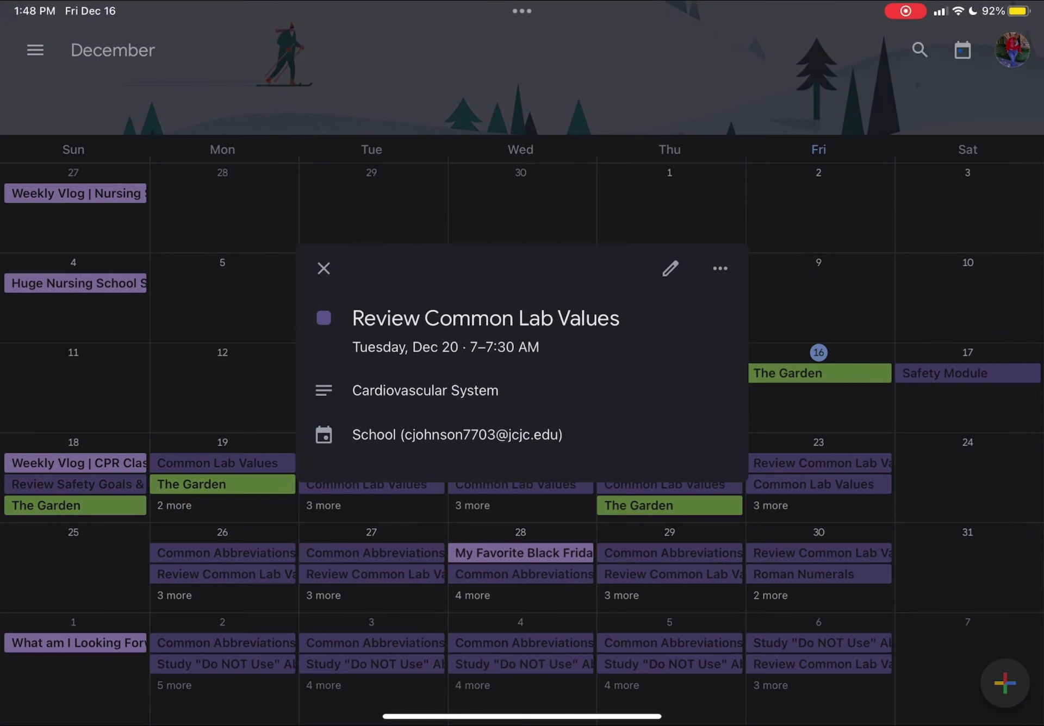
pyautogui.press('Escape')
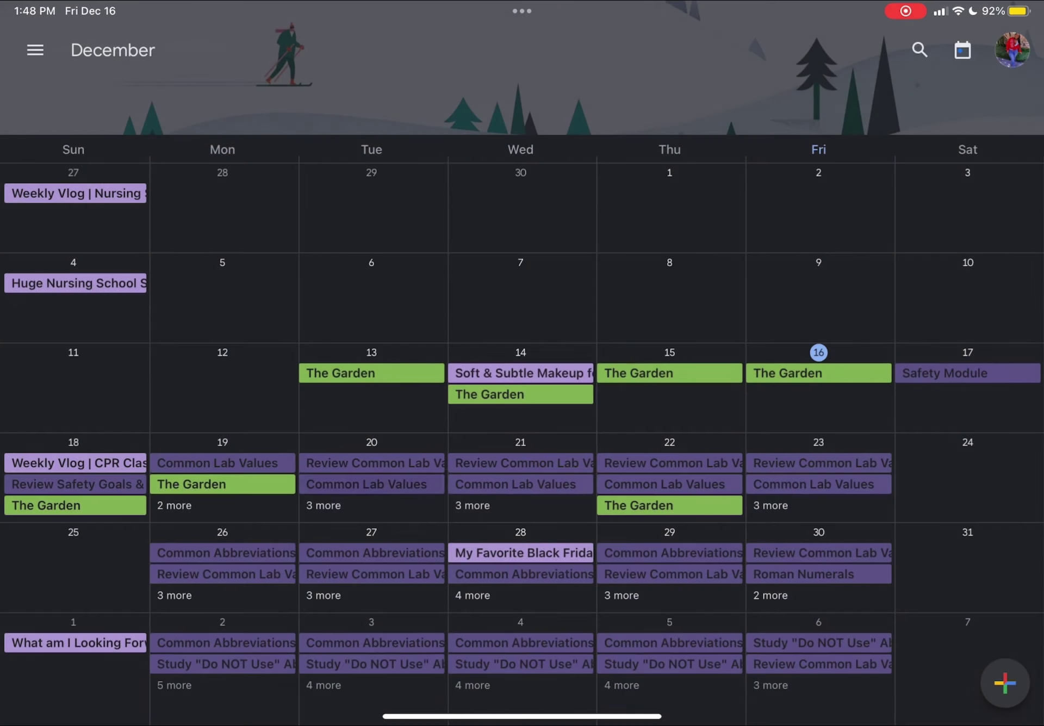
pyautogui.click(371, 484)
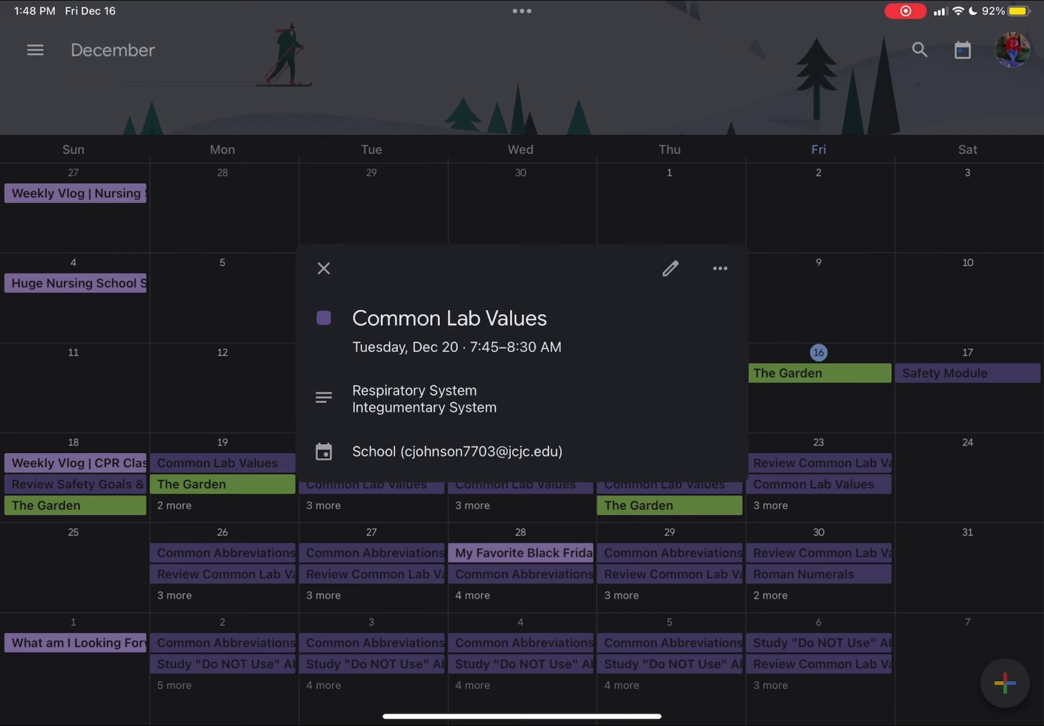
pyautogui.press('Escape')
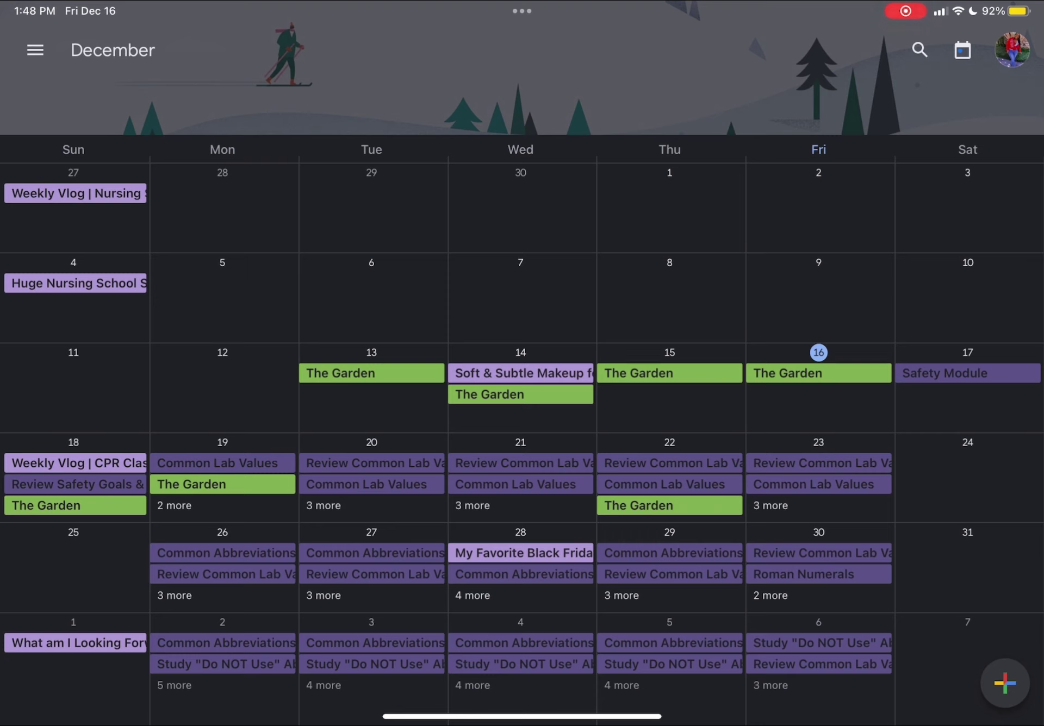
pyautogui.click(226, 552)
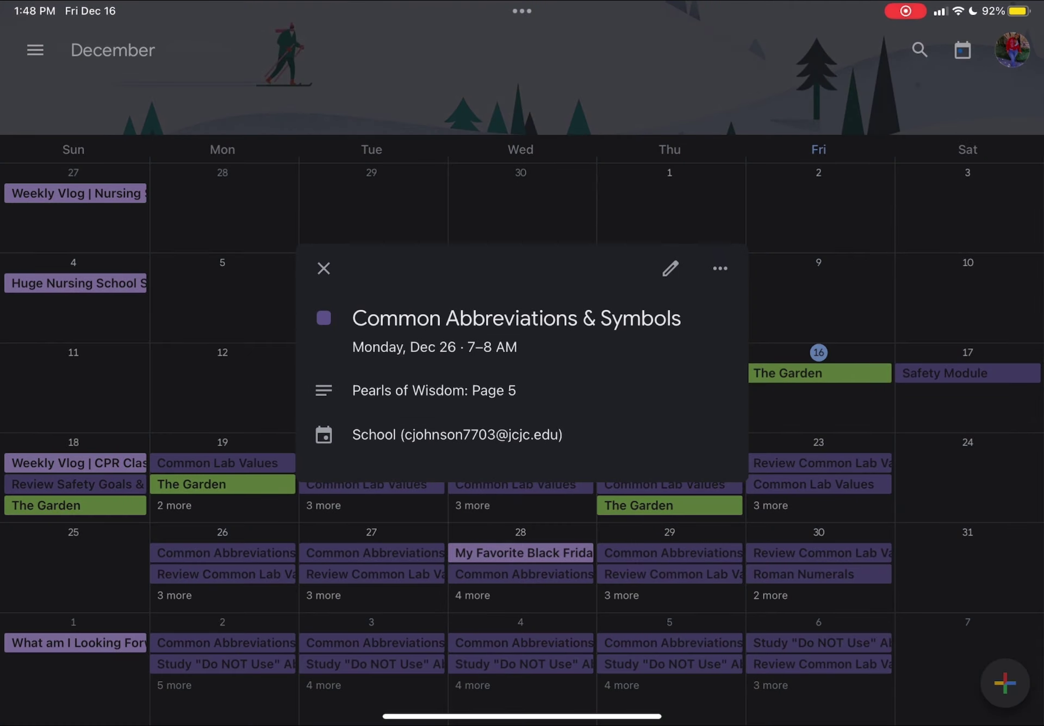
# Close the event popup, switch to Week view and move to the Dec 18–24 week
pyautogui.click(323, 268)
pyautogui.click(34, 50)
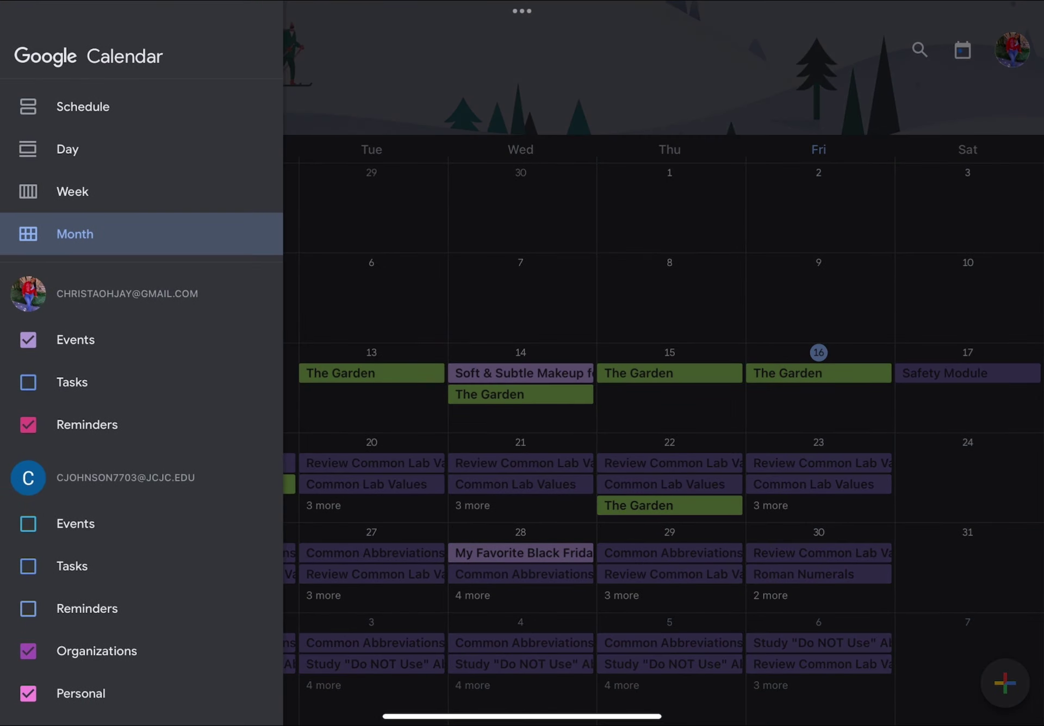
pyautogui.click(72, 192)
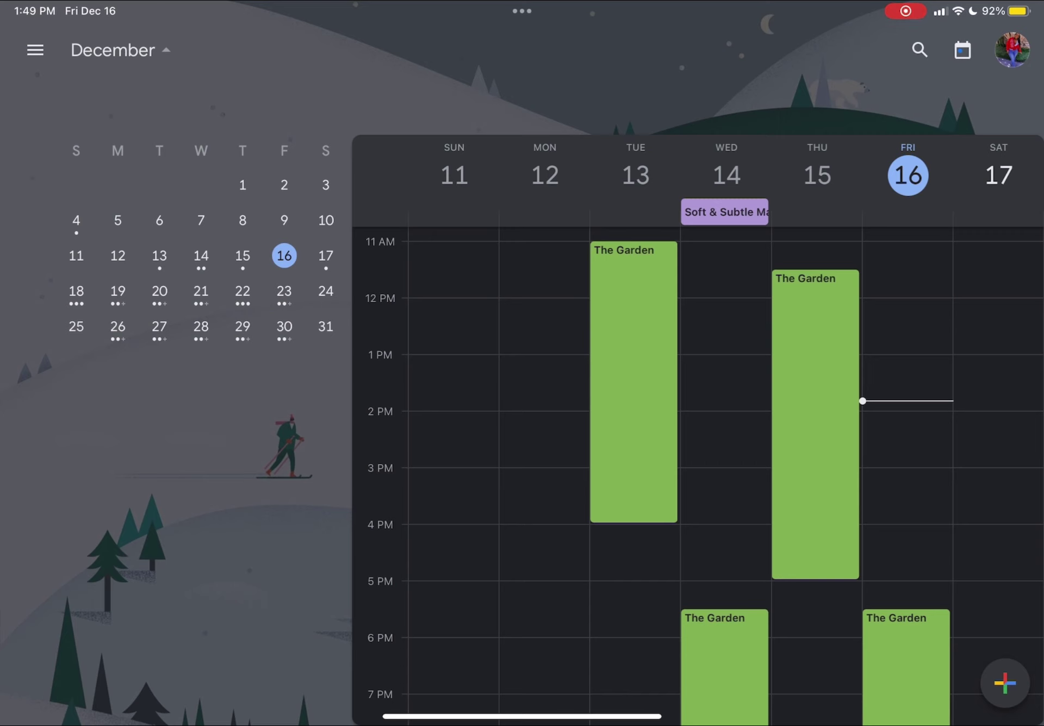
pyautogui.hscroll(3, 727, 476)
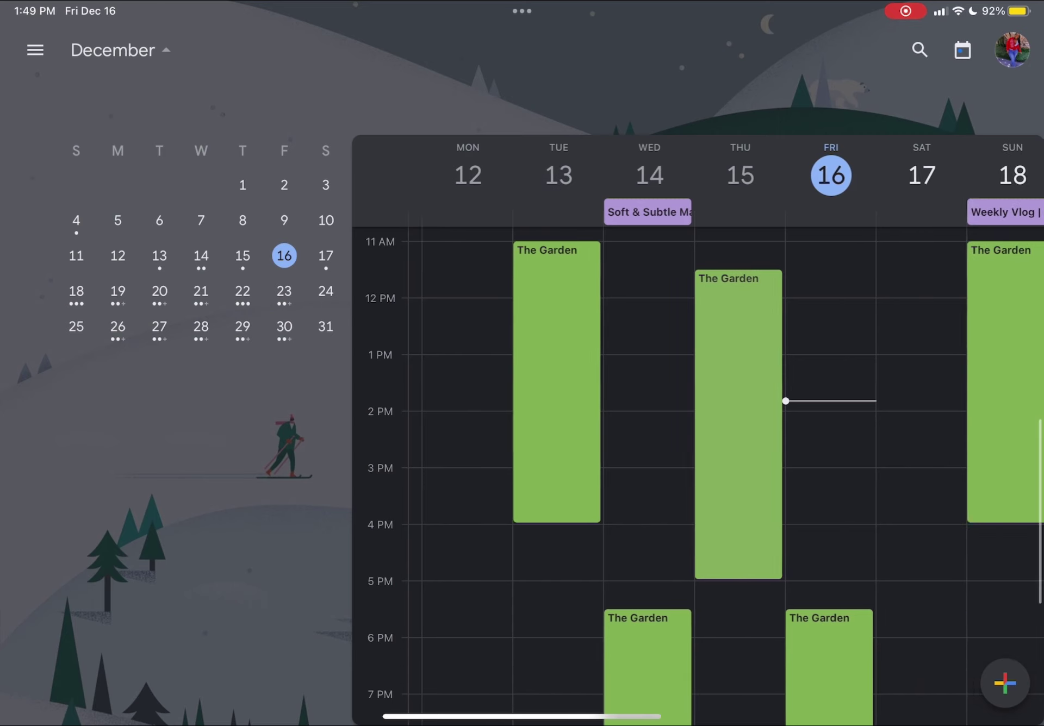
pyautogui.hscroll(1, 726, 476)
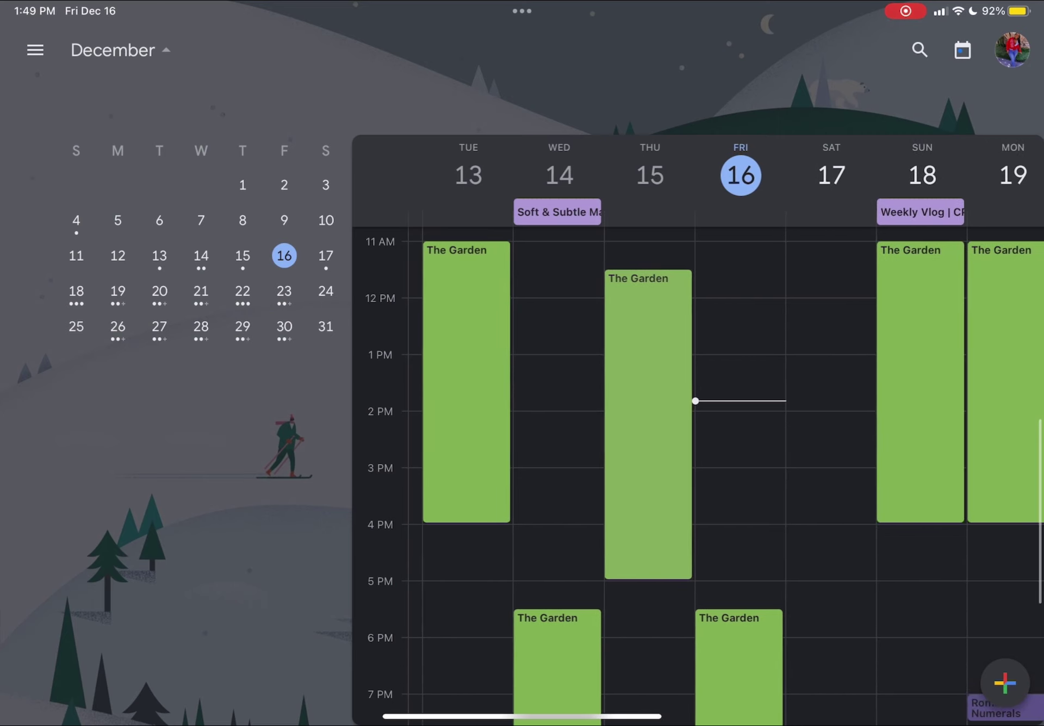
pyautogui.hscroll(3, 727, 476)
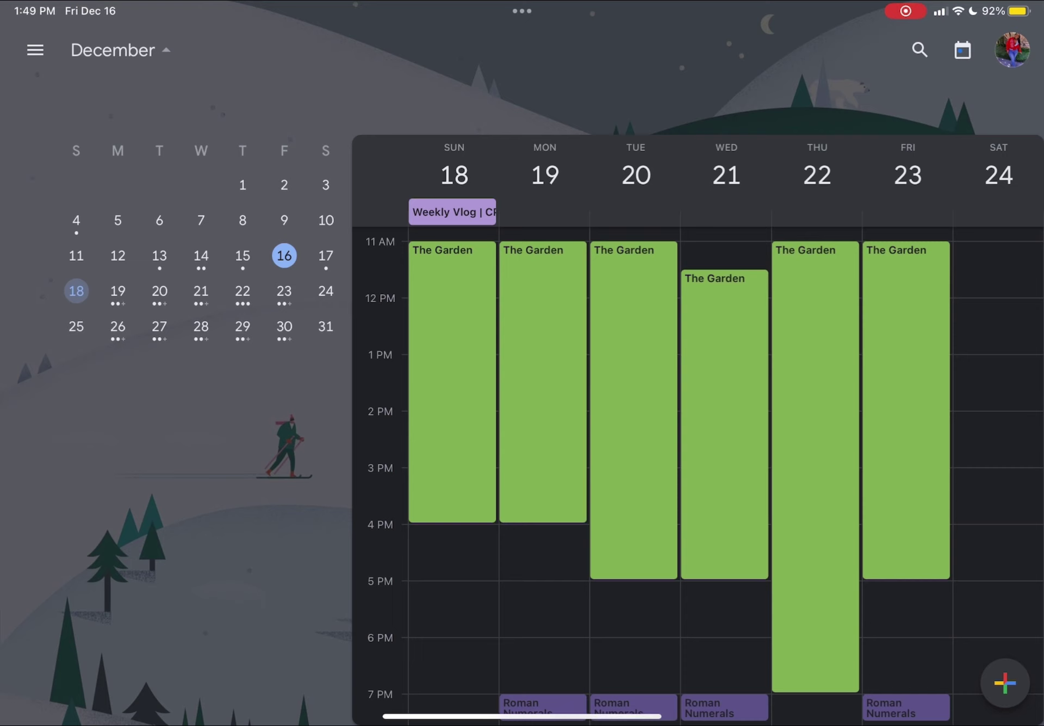
pyautogui.scroll(-5, 706, 473)
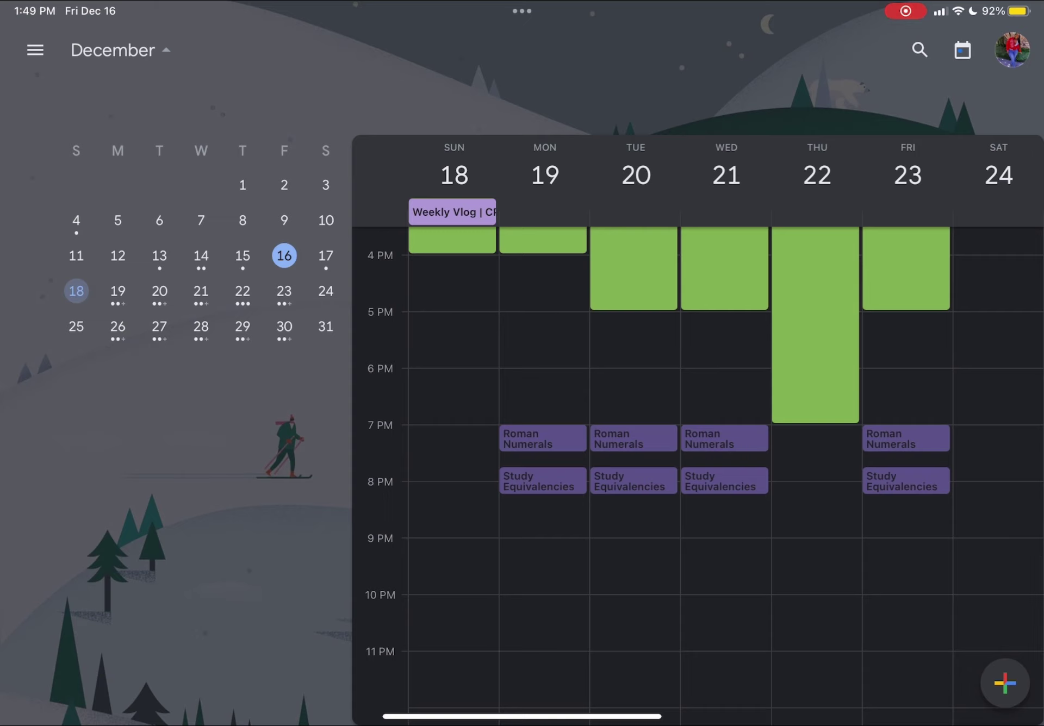
pyautogui.click(35, 50)
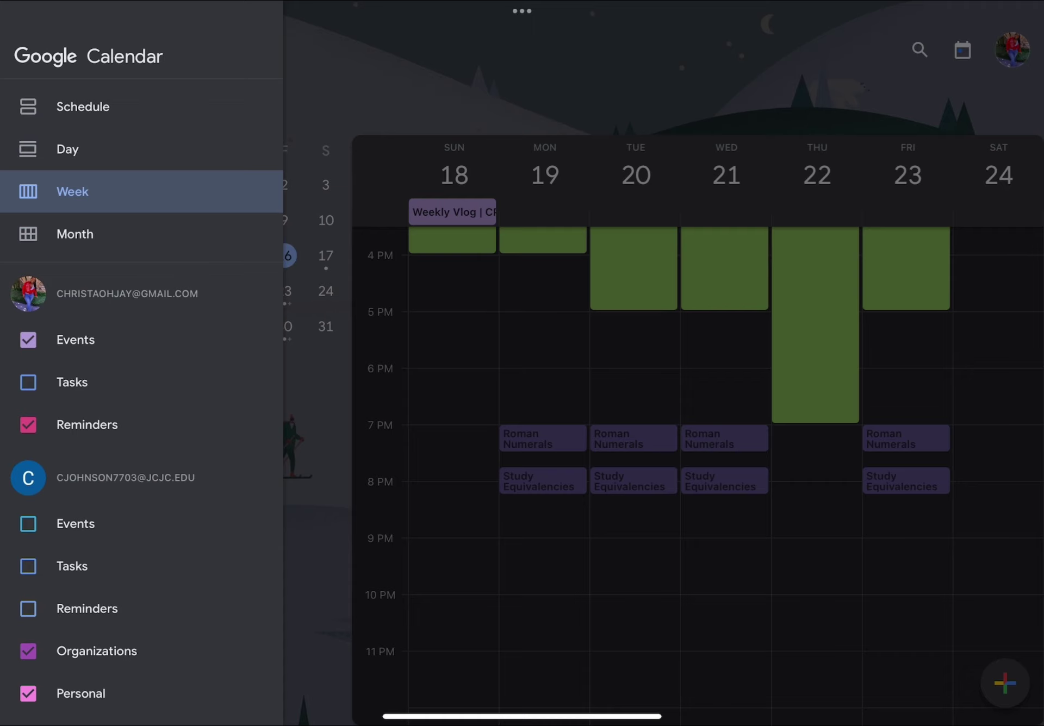
# Switch to Day view for Dec 18 and move forward to Monday, Dec 19
pyautogui.click(67, 149)
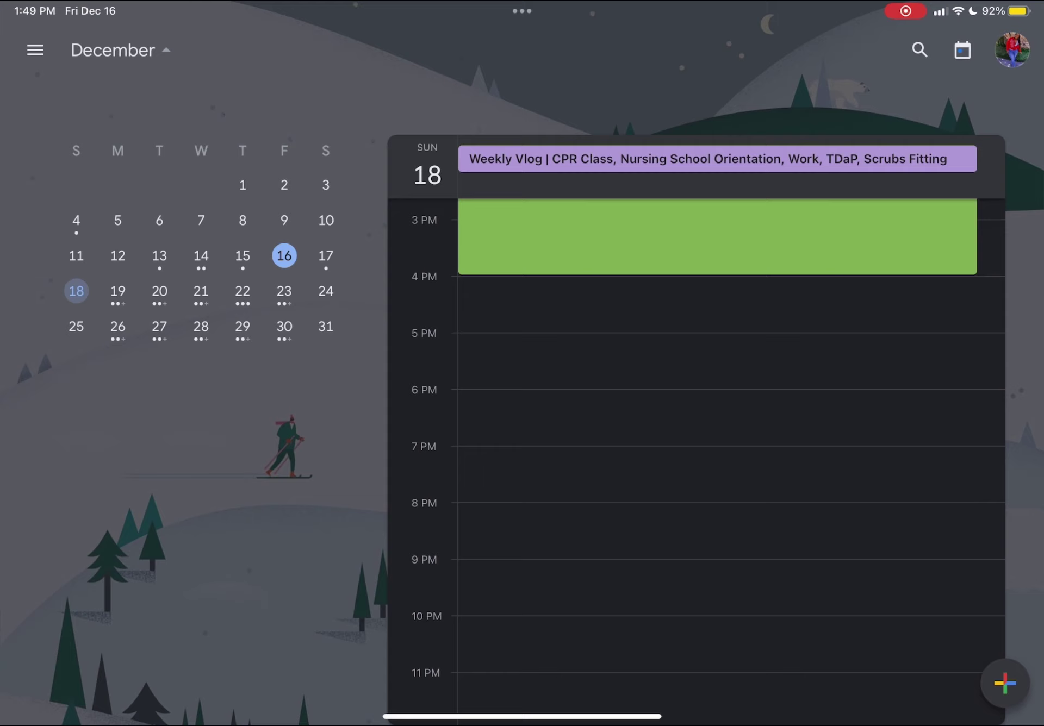
pyautogui.scroll(10, 717, 435)
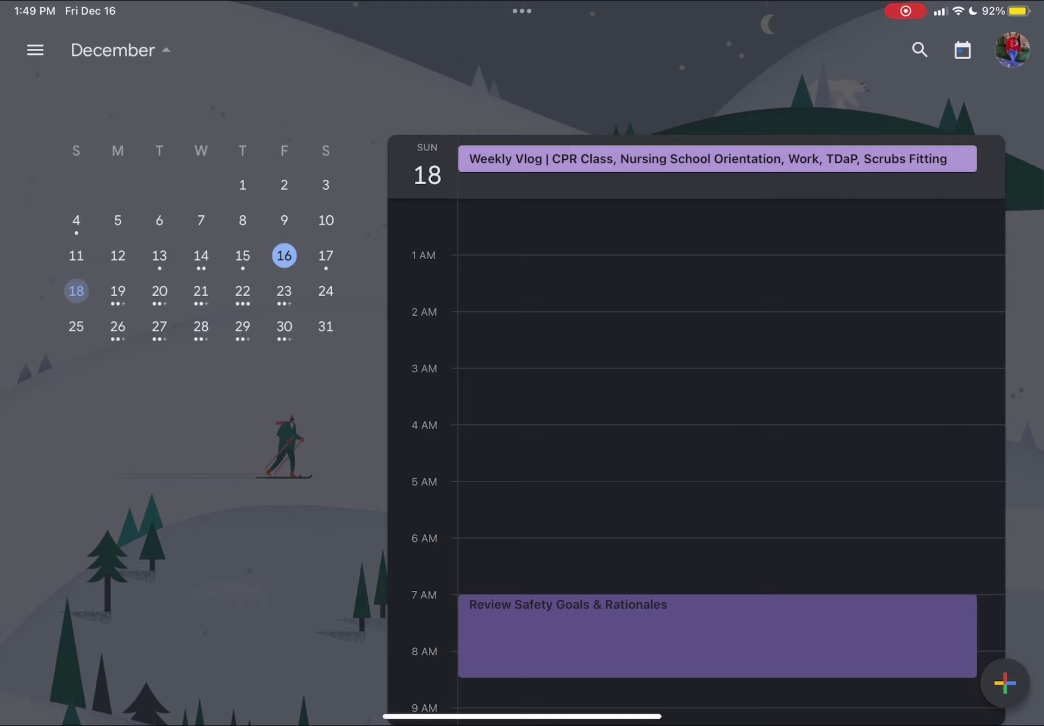
pyautogui.moveTo(815, 435); pyautogui.dragTo(686, 435)
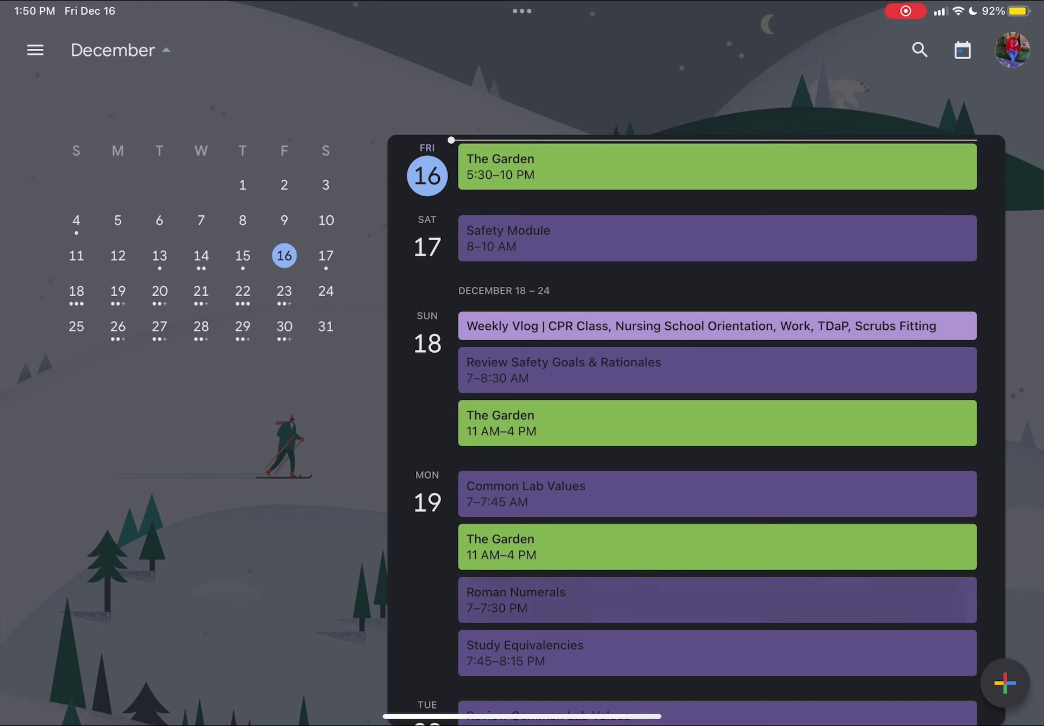
# Scroll down through the schedule list of upcoming events toward January
pyautogui.scroll(-3, 691, 430)
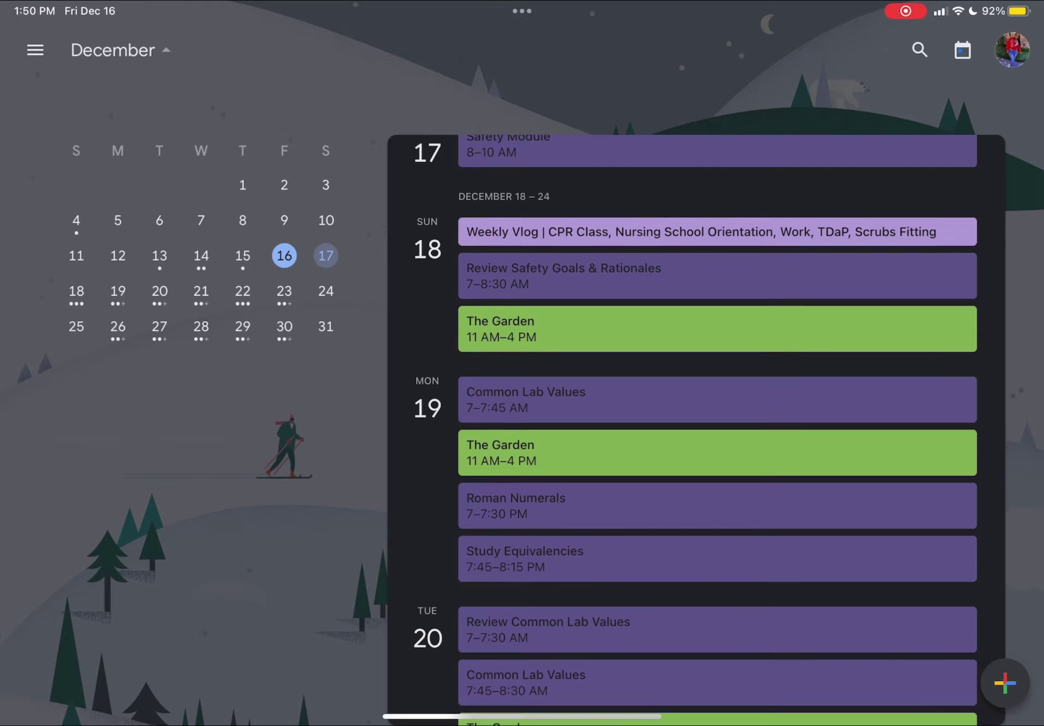
pyautogui.scroll(-5, 691, 429)
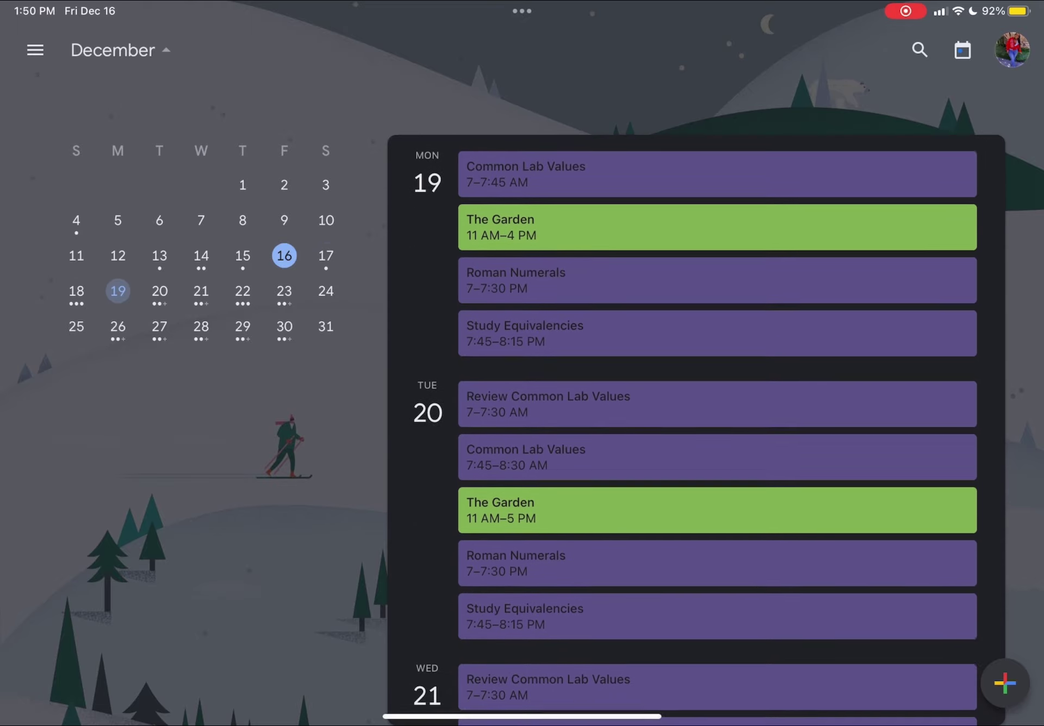
pyautogui.scroll(-7, 692, 429)
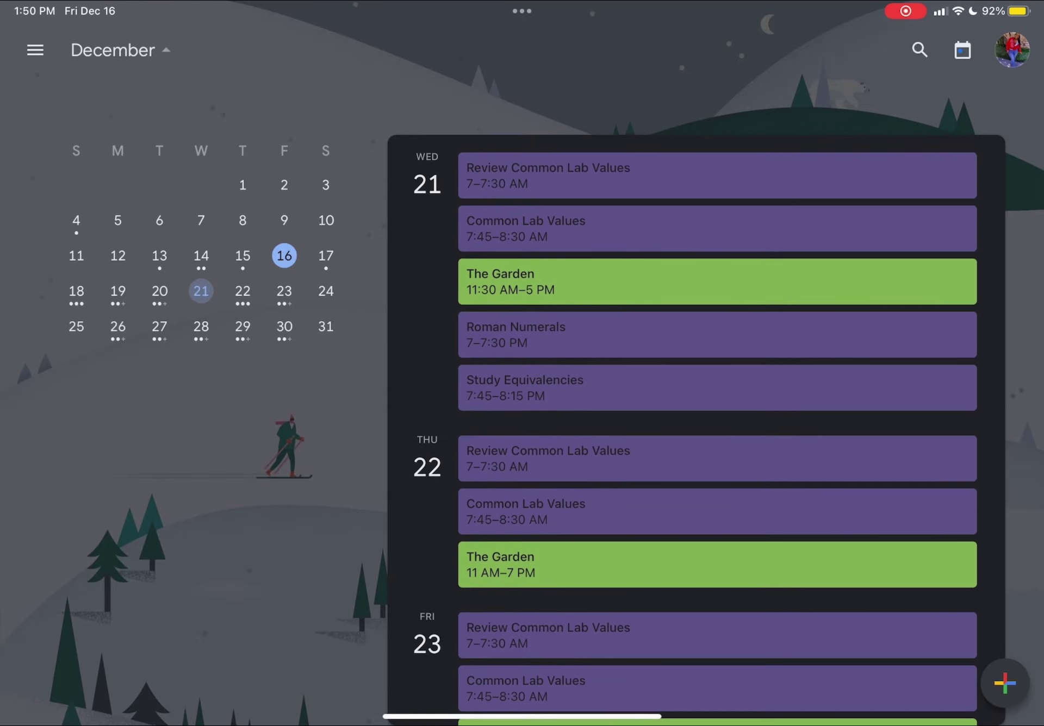
pyautogui.scroll(-4, 718, 430)
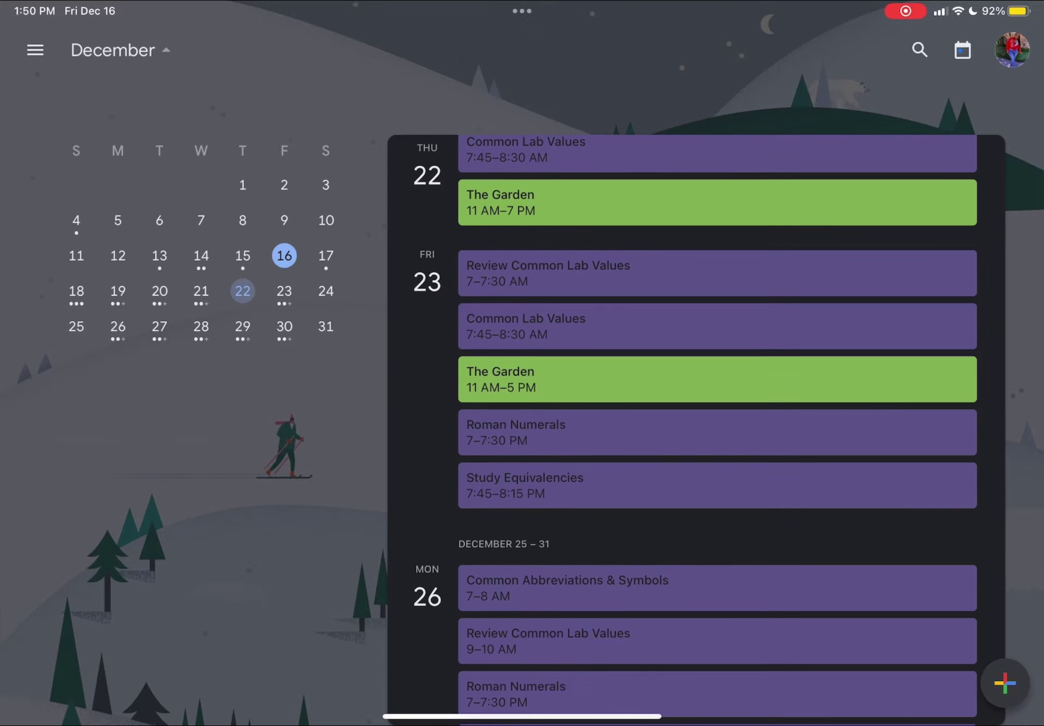
pyautogui.scroll(-6, 718, 430)
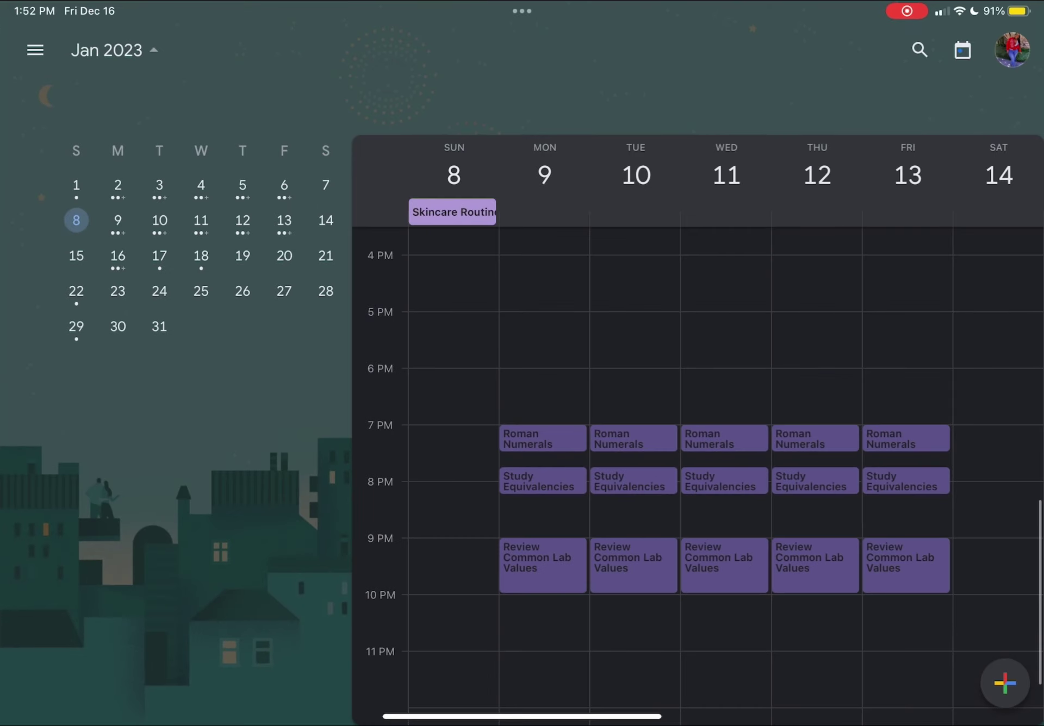
# Toggle the Events, Reminders and School calendars off and back on, leaving all visible
pyautogui.click(35, 50)
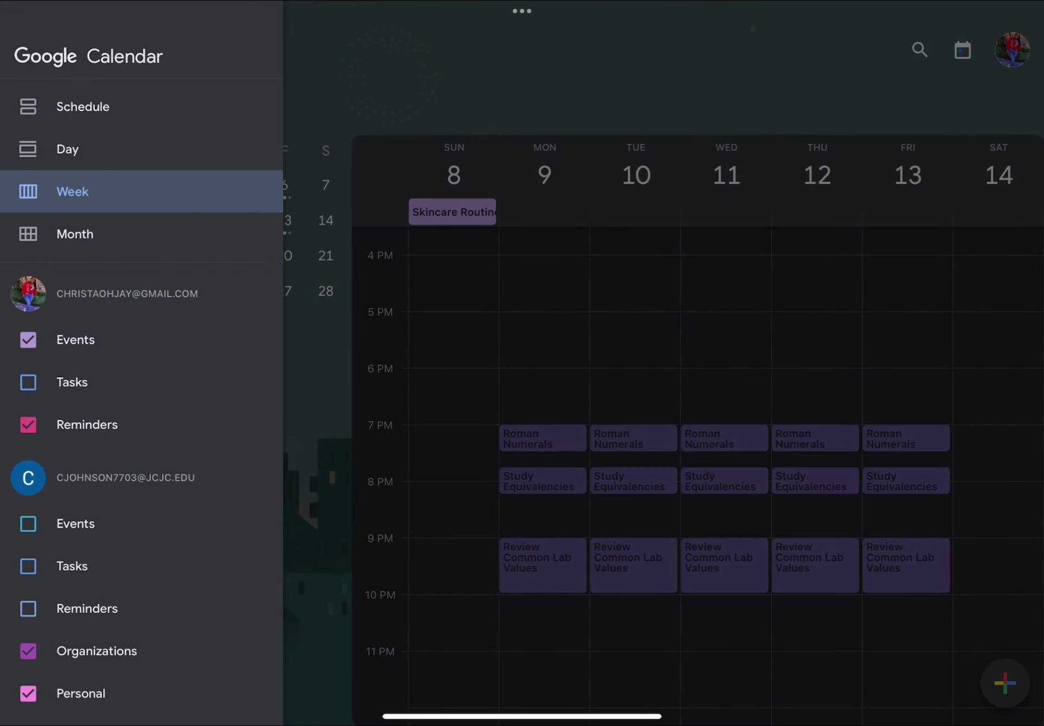
pyautogui.scroll(-4, 142, 364)
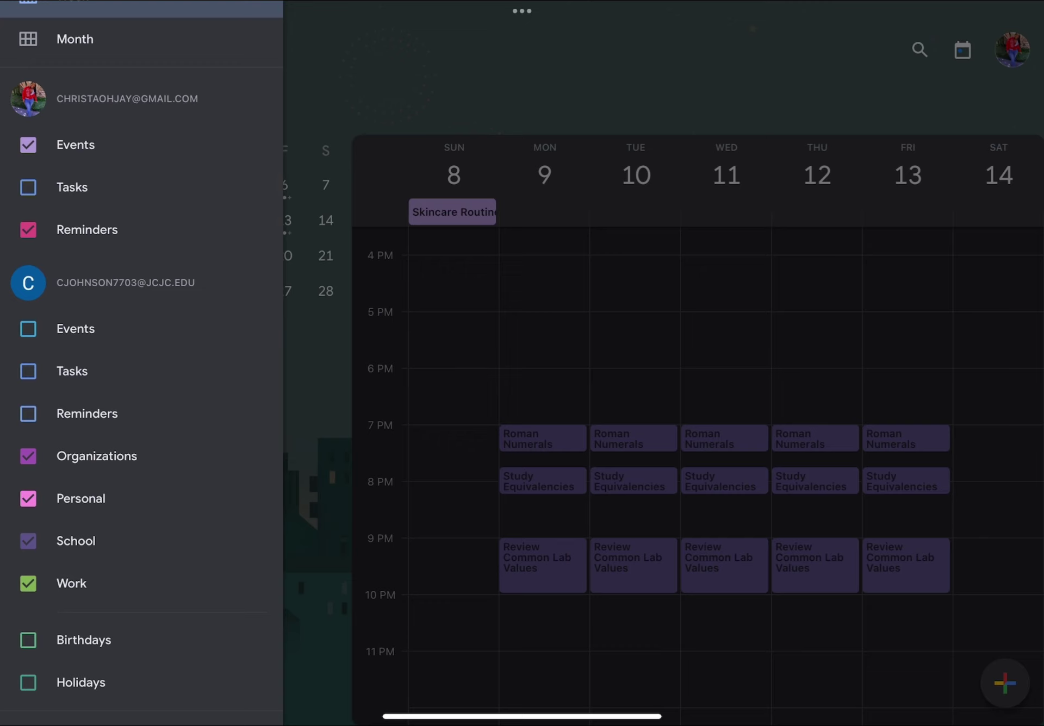
pyautogui.click(29, 144)
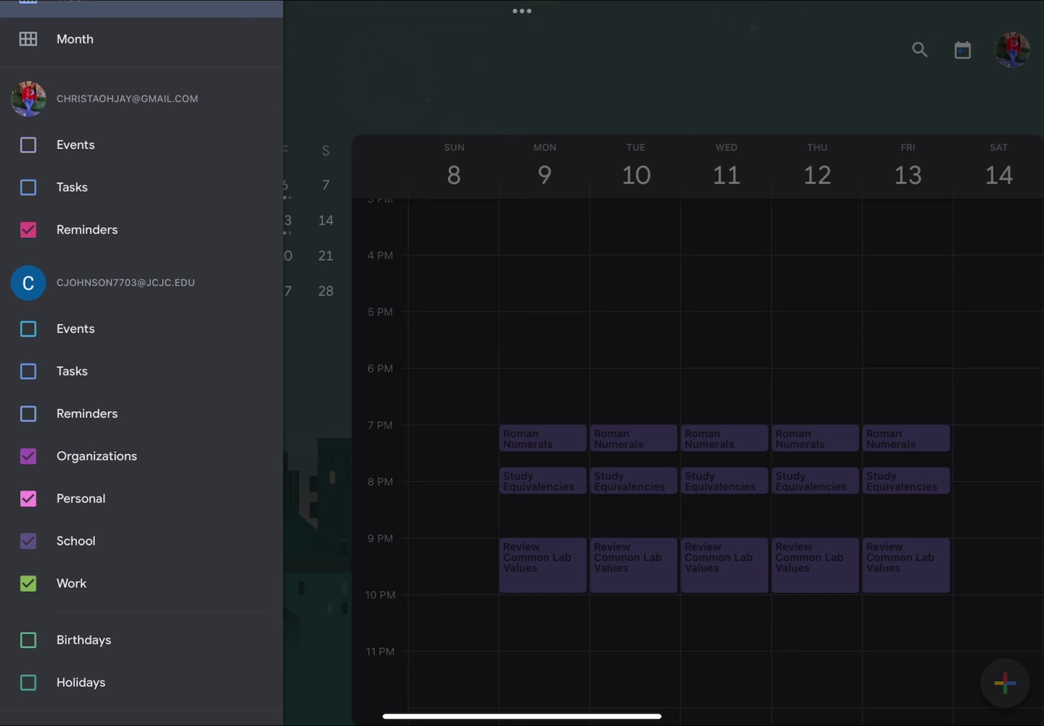
pyautogui.click(28, 145)
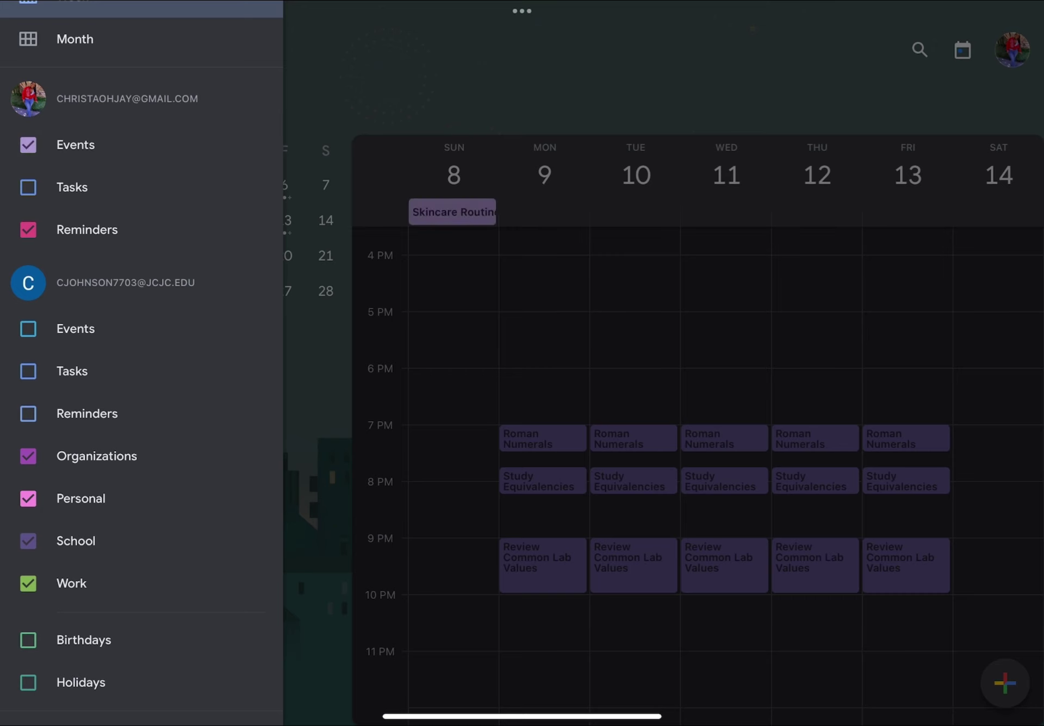
pyautogui.click(28, 145)
pyautogui.click(28, 230)
pyautogui.click(28, 230)
pyautogui.click(28, 541)
pyautogui.click(29, 541)
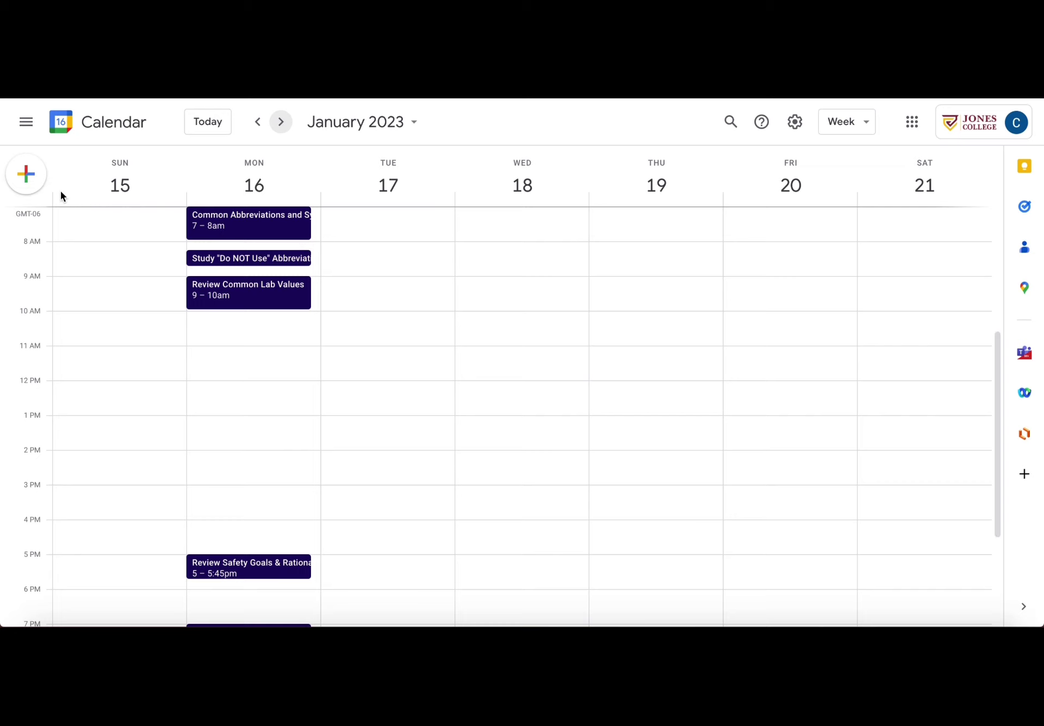
# Create a new School calendar event titled 'First Day Orientation'
pyautogui.click(31, 184)
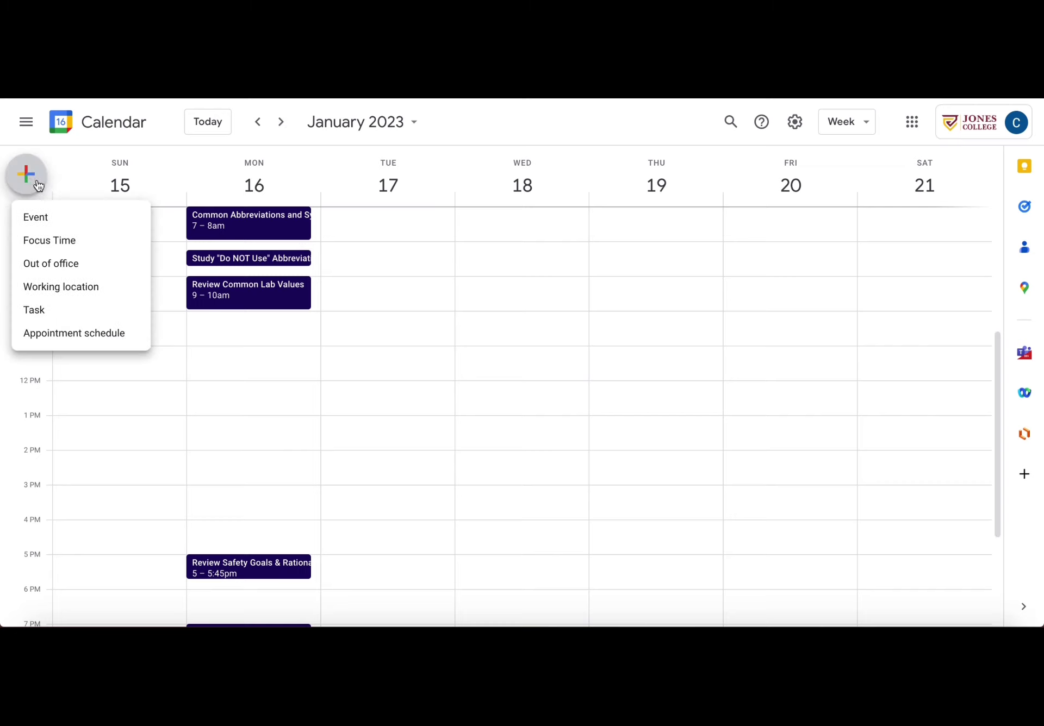
pyautogui.click(63, 219)
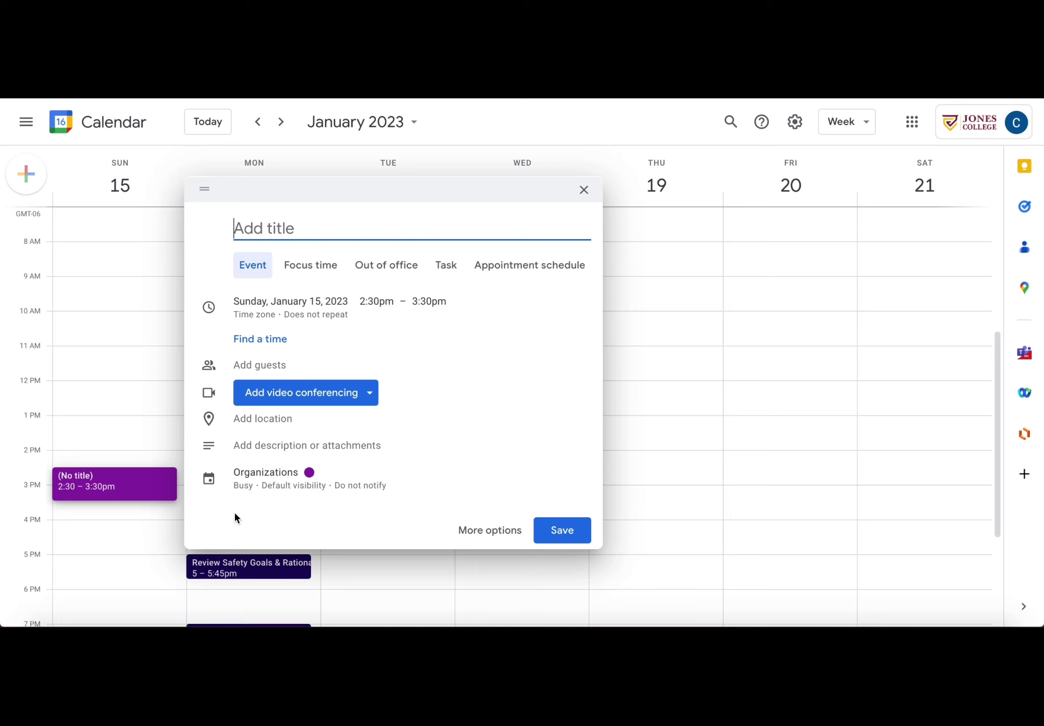
pyautogui.click(287, 480)
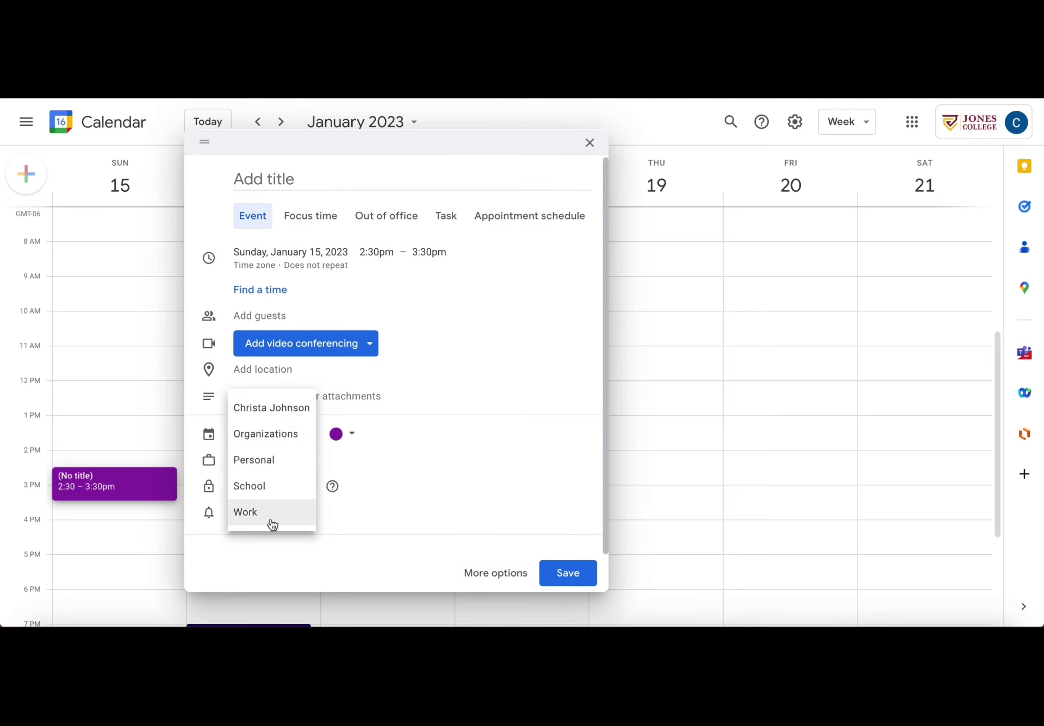
pyautogui.click(275, 487)
pyautogui.click(275, 178)
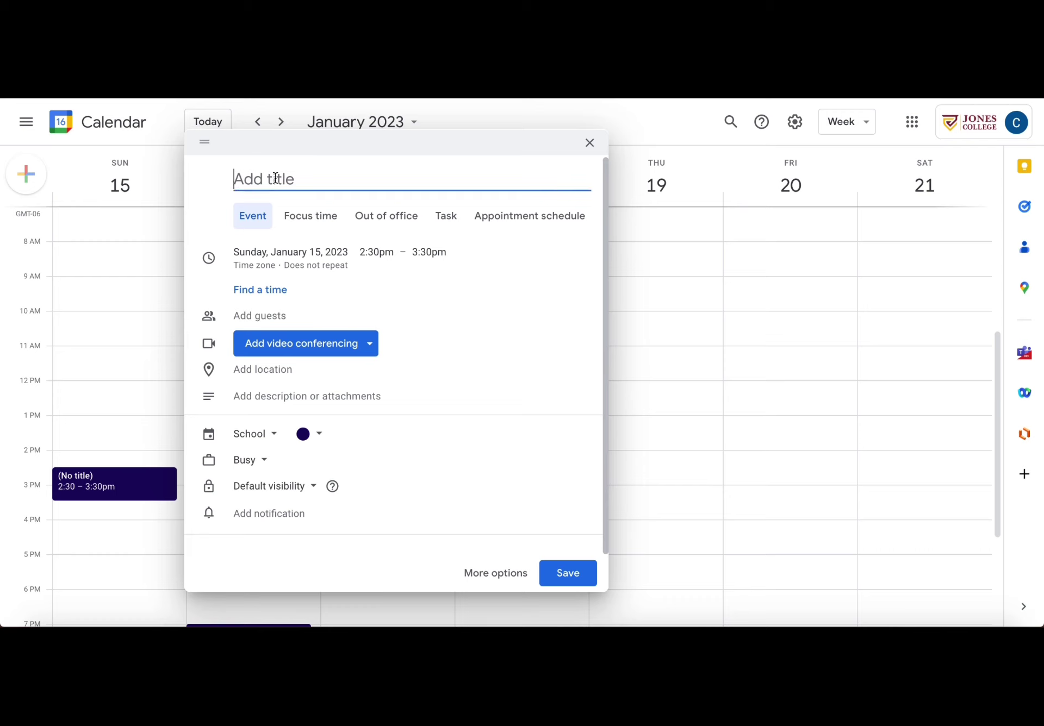
pyautogui.write('First Day oRI')
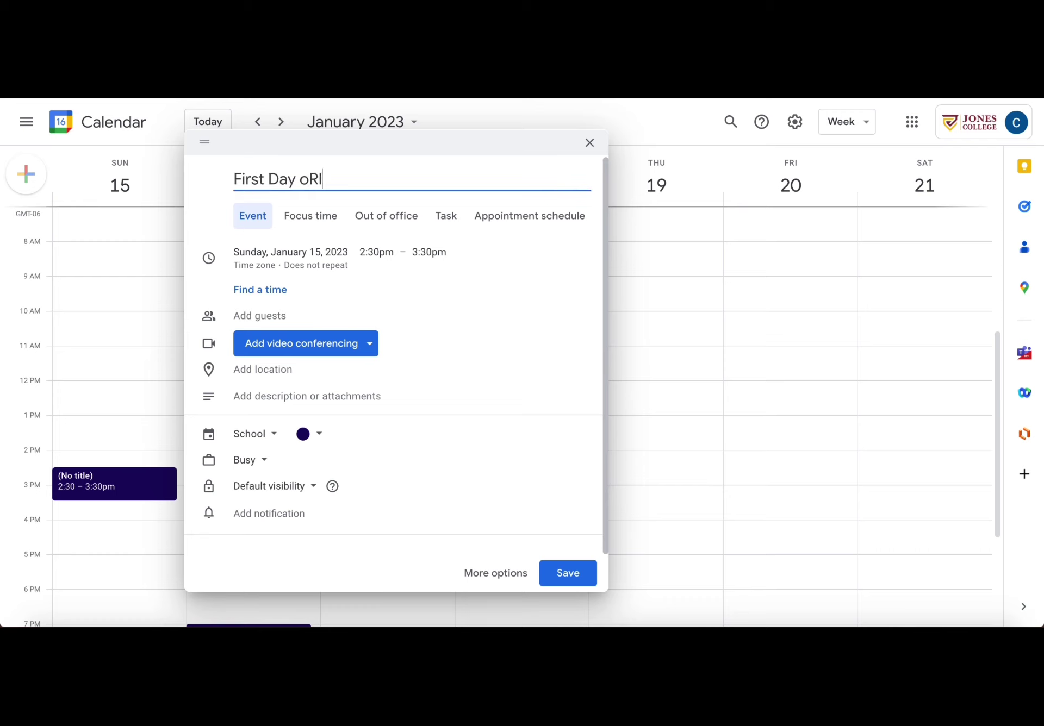
pyautogui.press('BackSpace')
pyautogui.press('BackSpace')
pyautogui.write('Orientation')
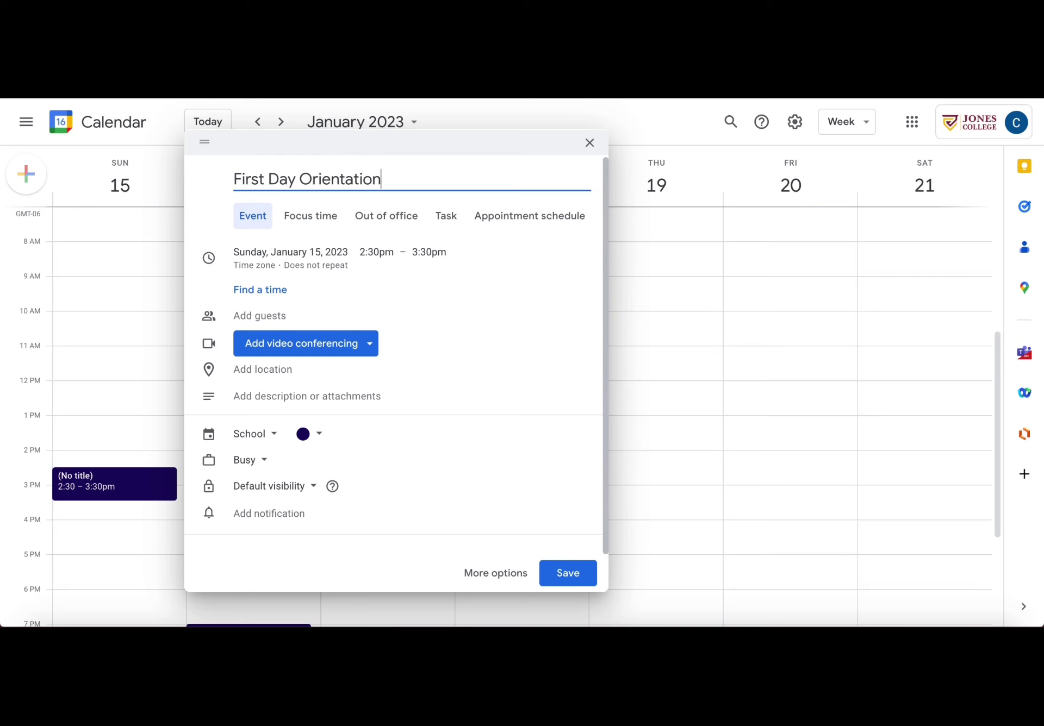
# Set the event time to 8:30am–1:00pm
pyautogui.click(366, 251)
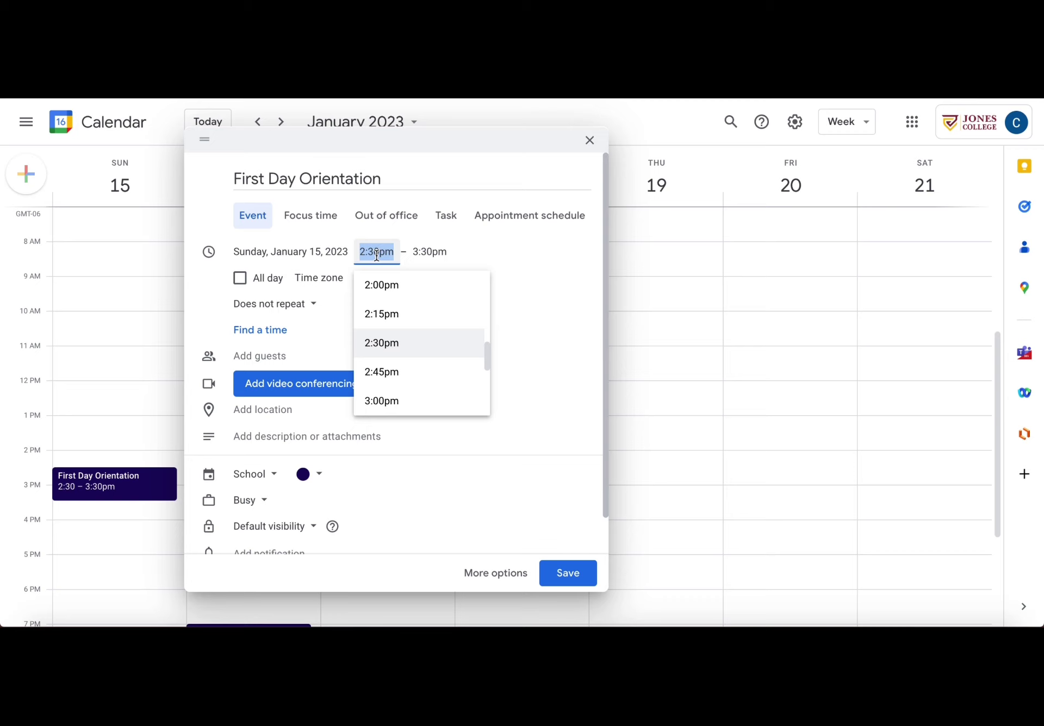
pyautogui.write('8:30')
pyautogui.scroll(20, 429, 353)
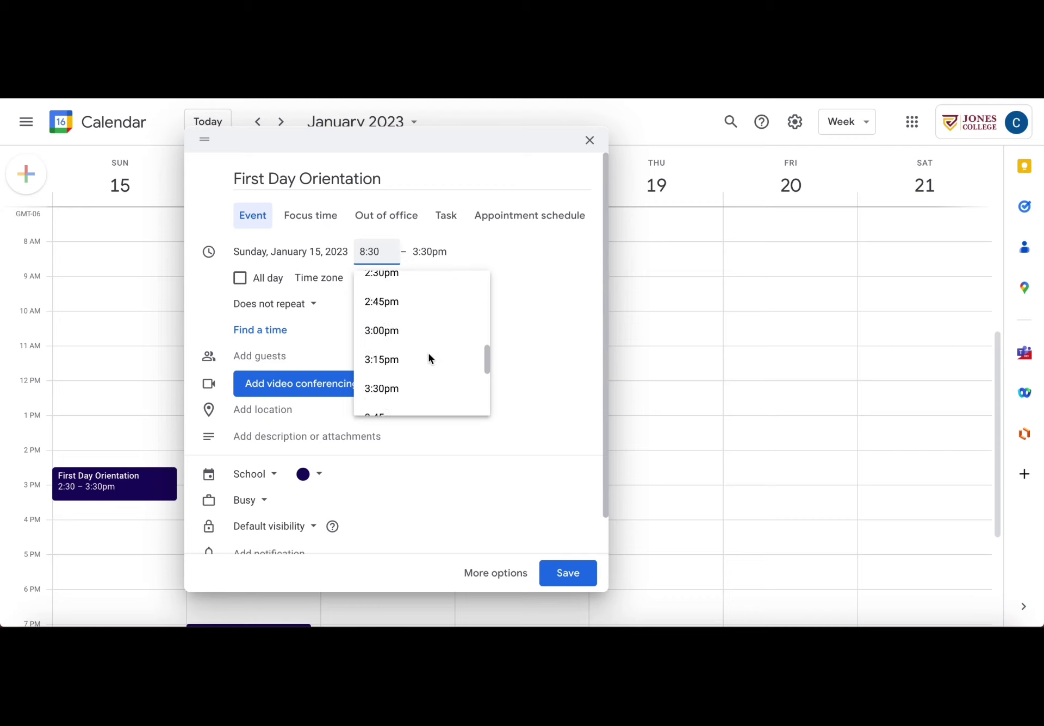
pyautogui.scroll(3, 428, 357)
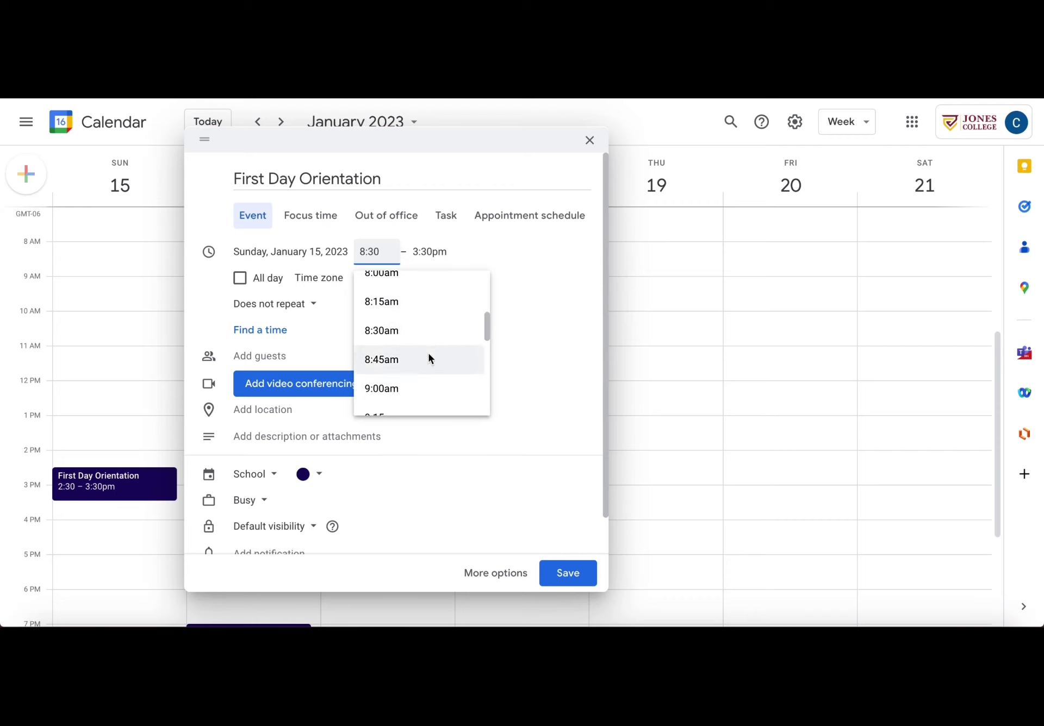
pyautogui.click(421, 334)
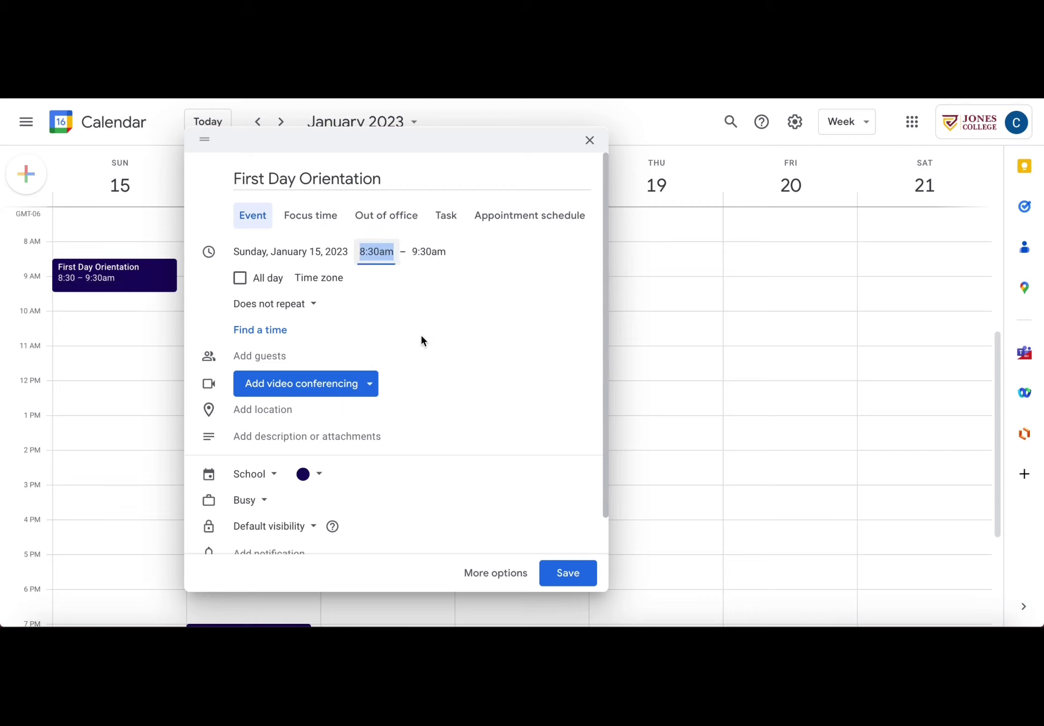
pyautogui.click(428, 252)
pyautogui.scroll(-3, 491, 361)
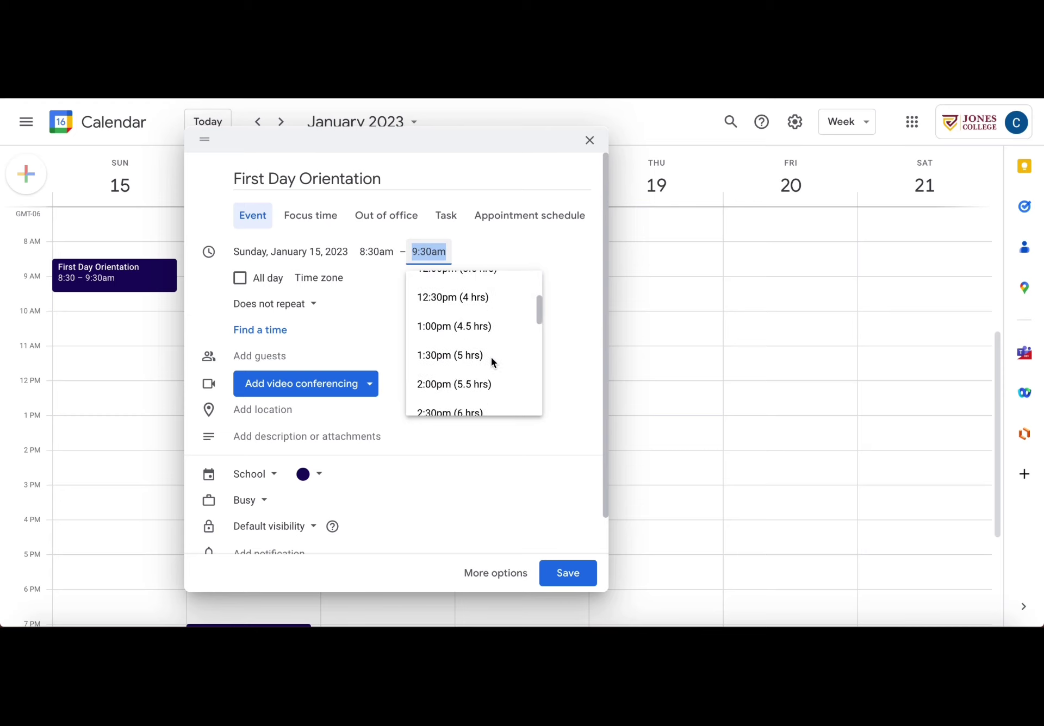
pyautogui.click(471, 333)
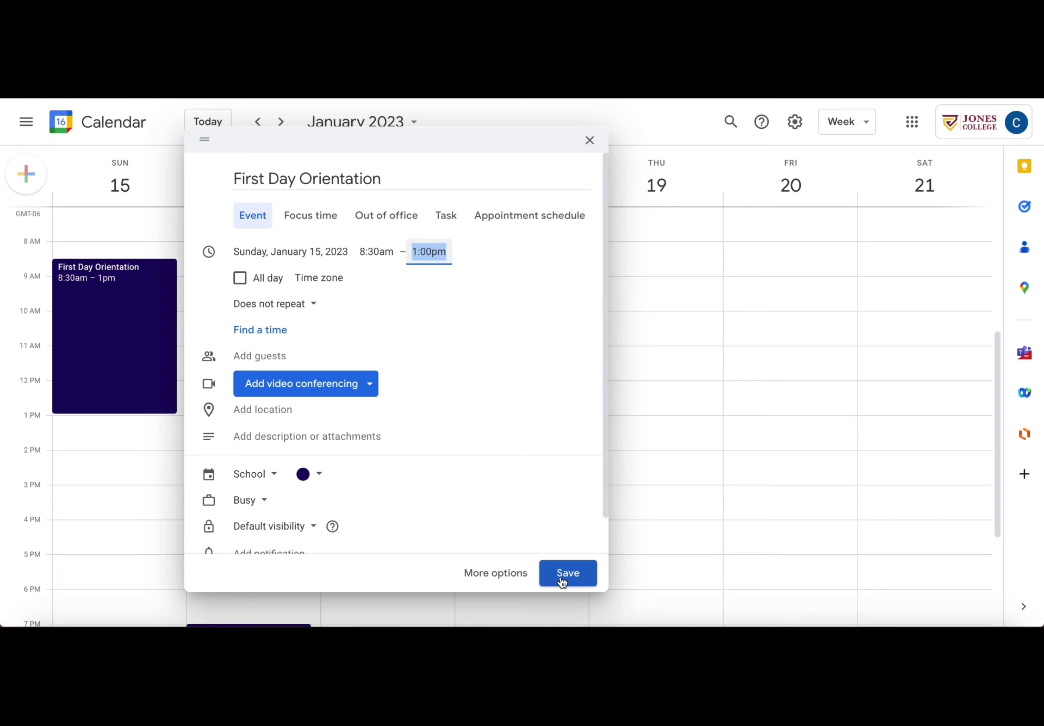
# Add the description 'Nursing I', save, and move the event to Tuesday, Jan 17
pyautogui.click(426, 433)
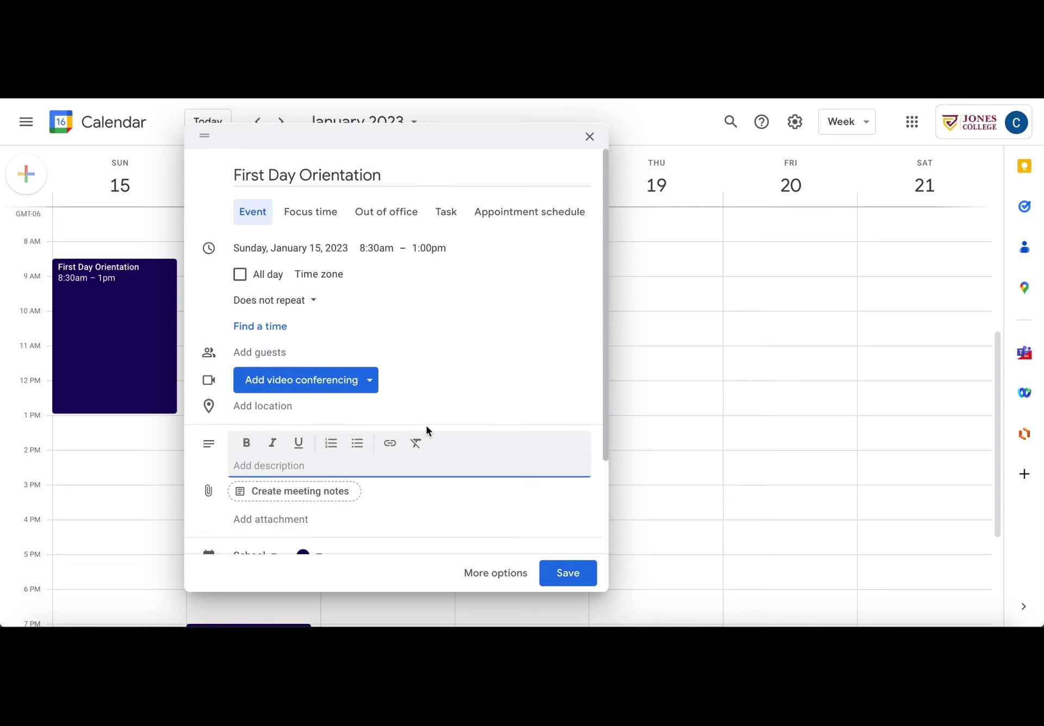
pyautogui.write('Nursing I/Lippincott C')
pyautogui.press('BackSpace')
pyautogui.write('Or')
pyautogui.press('BackSpace')
pyautogui.press('BackSpace')
pyautogui.press('BackSpace')
pyautogui.press('BackSpace')
pyautogui.press('BackSpace')
pyautogui.press('BackSpace')
pyautogui.press('BackSpace')
pyautogui.press('BackSpace')
pyautogui.press('BackSpace')
pyautogui.press('BackSpace')
pyautogui.press('BackSpace')
pyautogui.press('BackSpace')
pyautogui.click(571, 581)
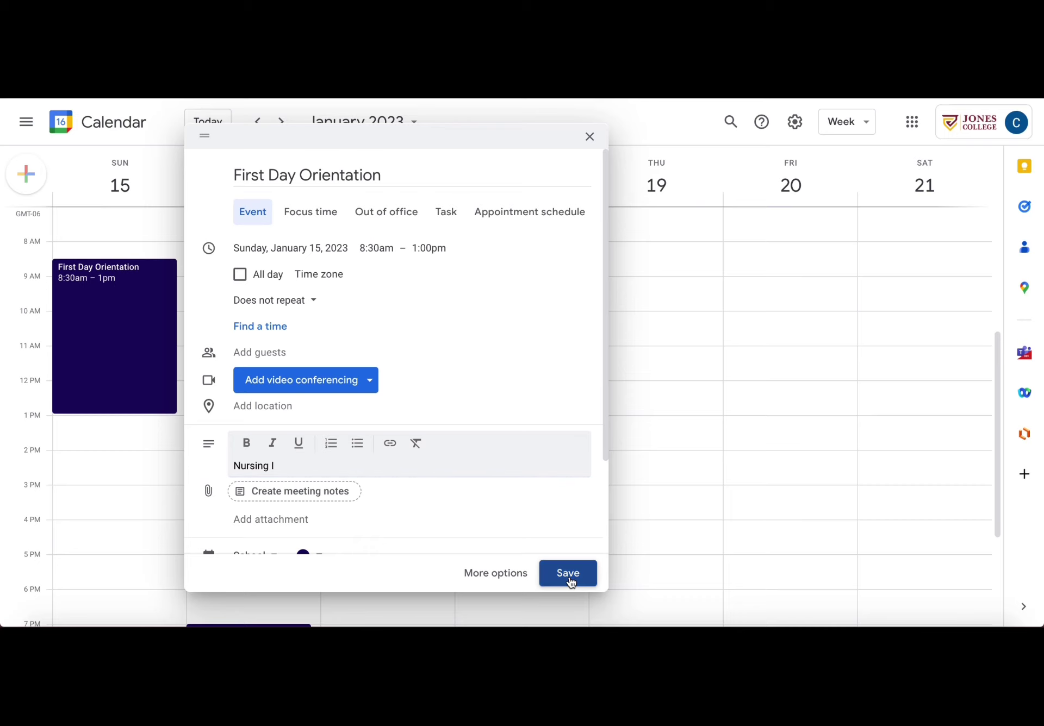
pyautogui.moveTo(120, 273); pyautogui.dragTo(338, 275)
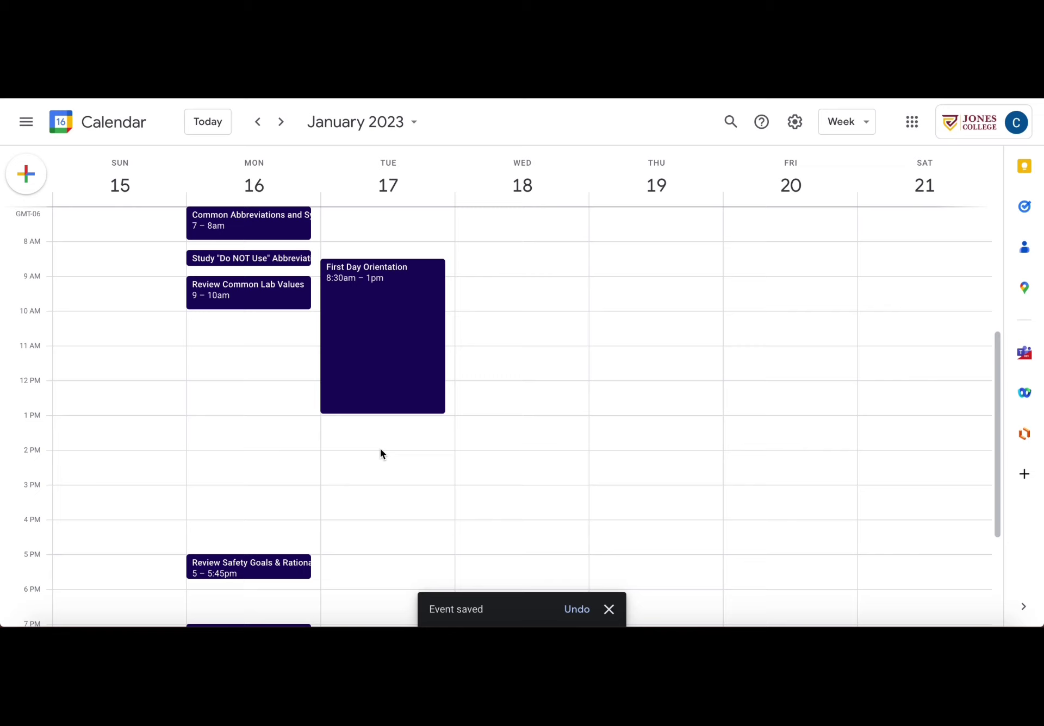
# Save a School event 'Lippincott Orientation' on Tuesday starting 1:30pm, then begin a 2:30pm event
pyautogui.click(333, 427)
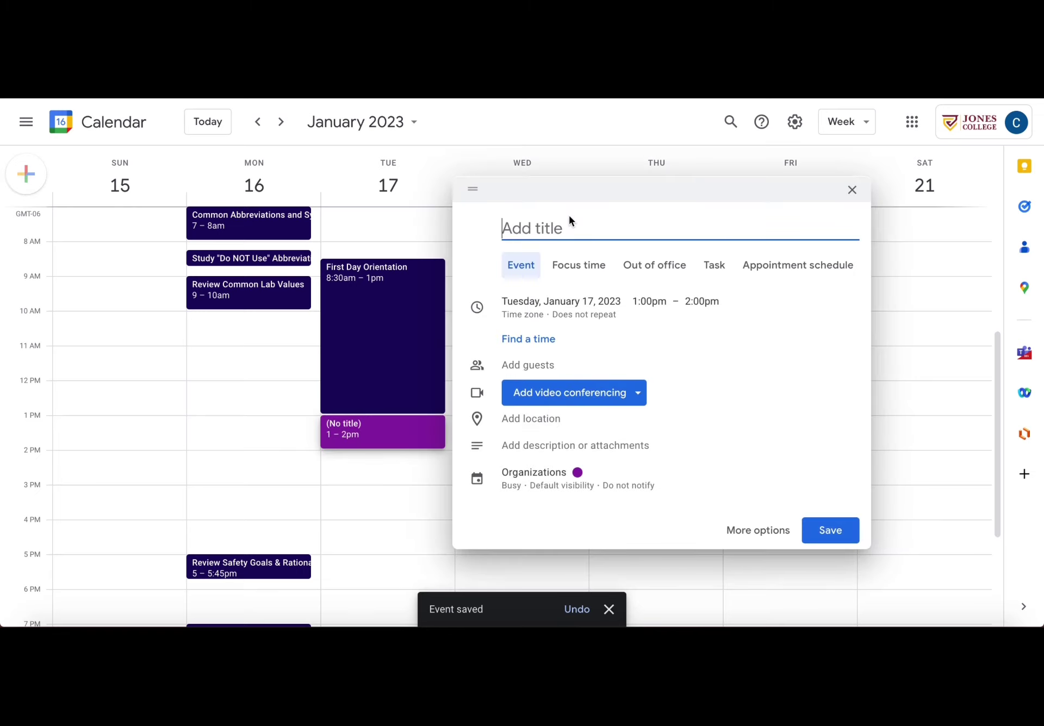
pyautogui.write('Lippincott Or')
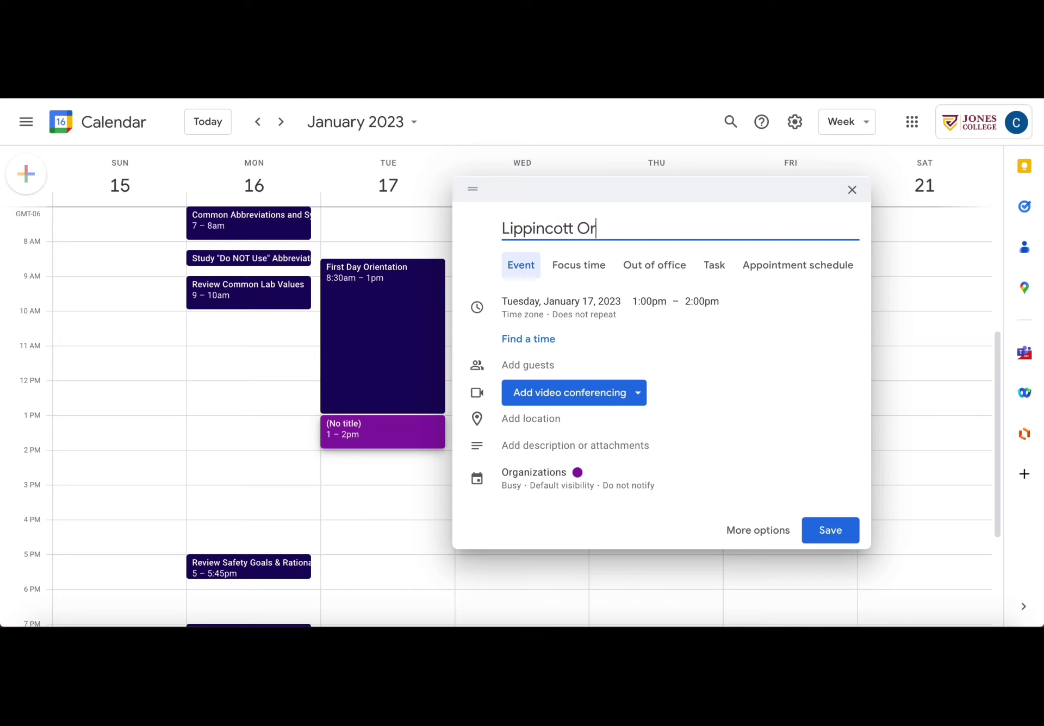
pyautogui.write('ie')
pyautogui.press('BackSpace')
pyautogui.write('ientation')
pyautogui.click(649, 302)
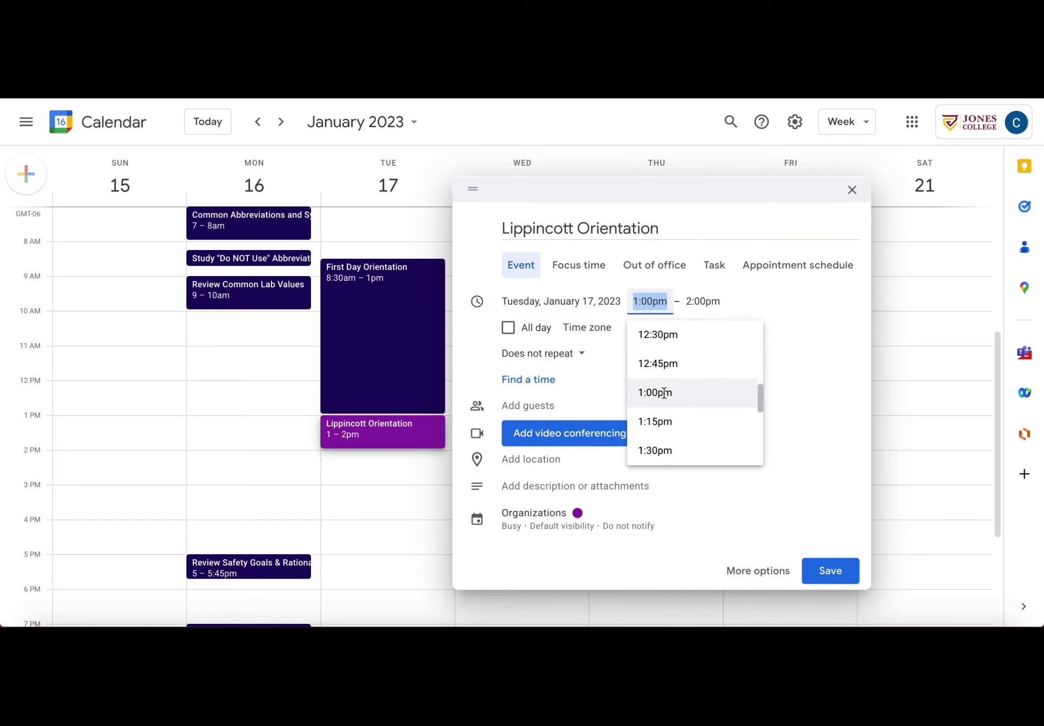
pyautogui.click(663, 450)
pyautogui.click(550, 524)
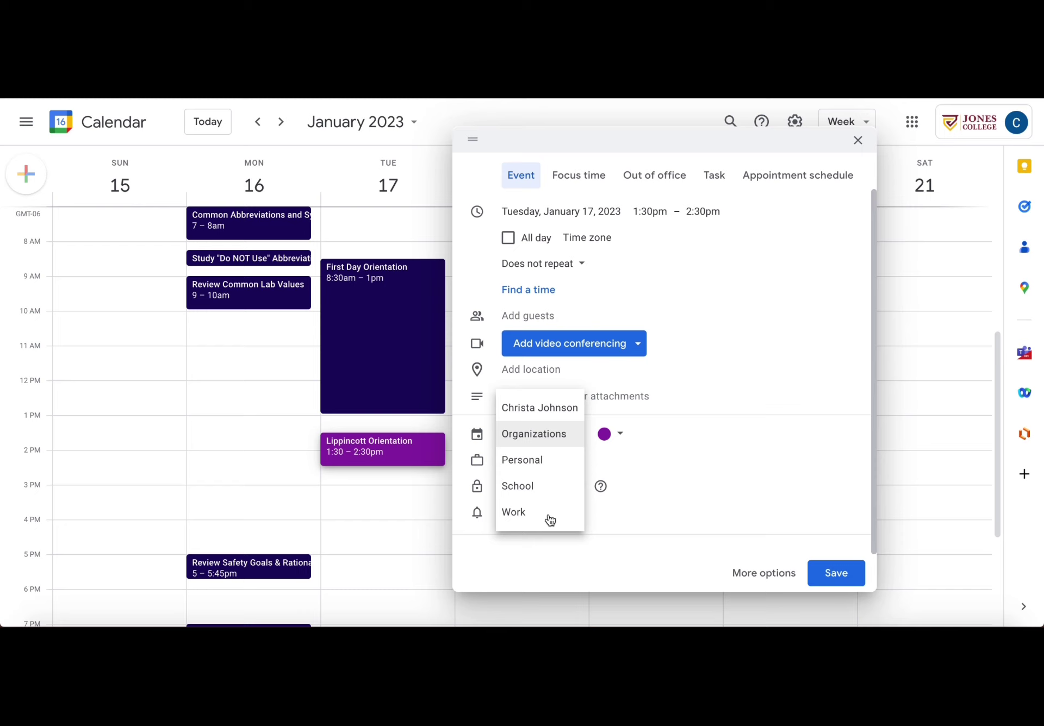
pyautogui.click(537, 494)
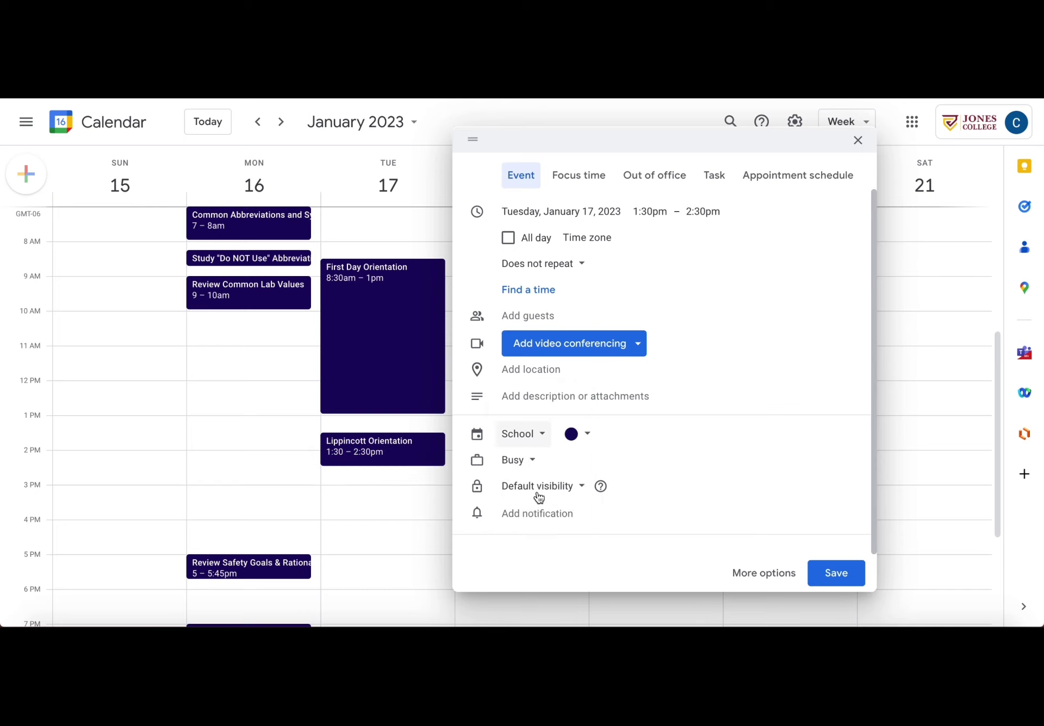
pyautogui.click(823, 578)
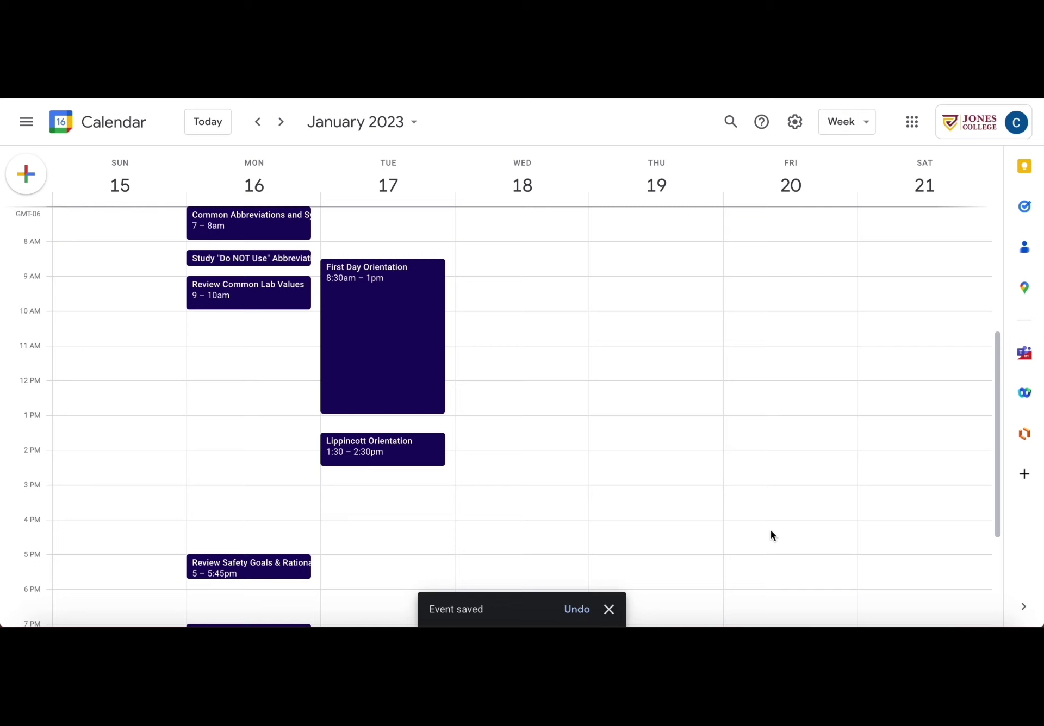
pyautogui.click(361, 482)
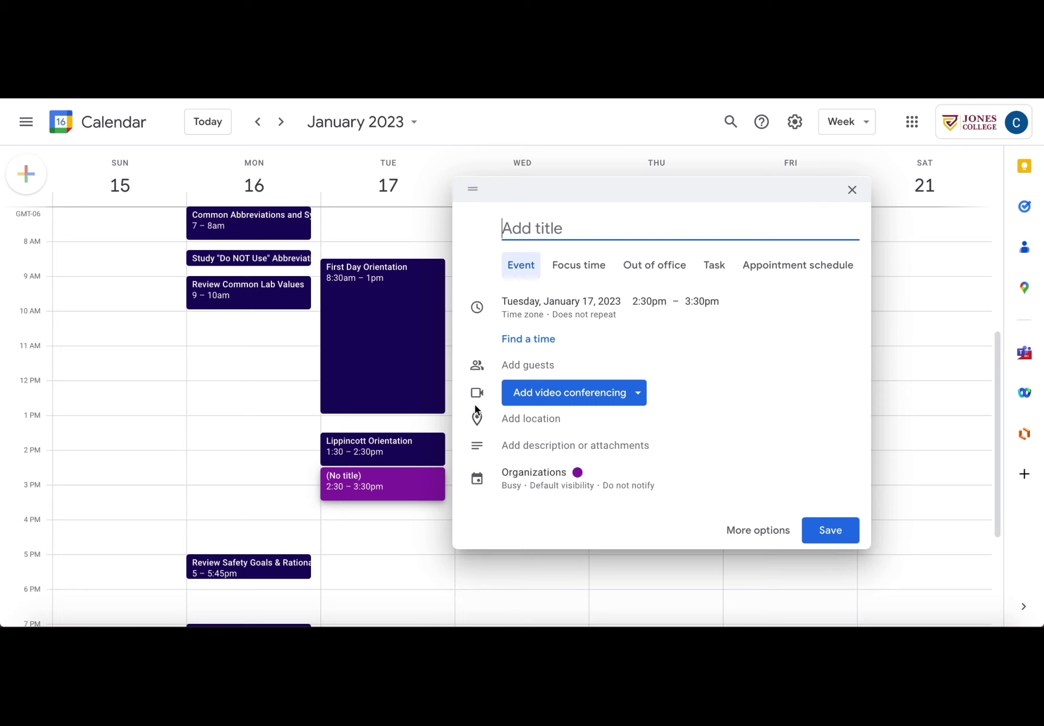
# Title the new event 'Assignments Due!!' and put it in the School calendar
pyautogui.write('Math Assign')
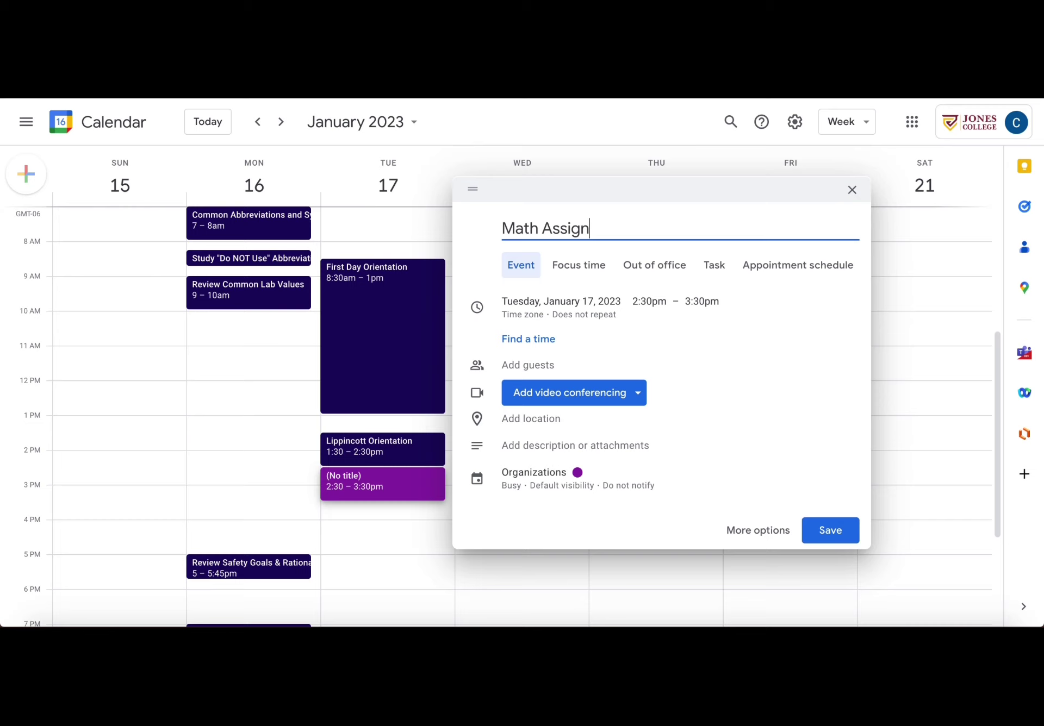
pyautogui.write('ment #1 Due')
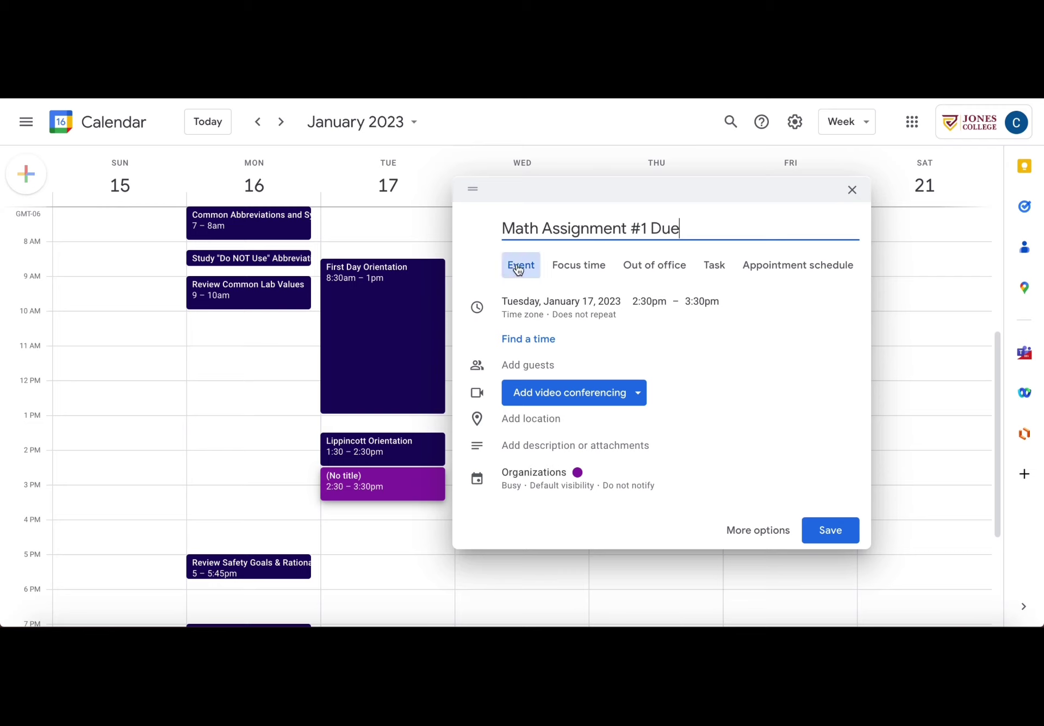
pyautogui.moveTo(696, 226); pyautogui.dragTo(485, 237)
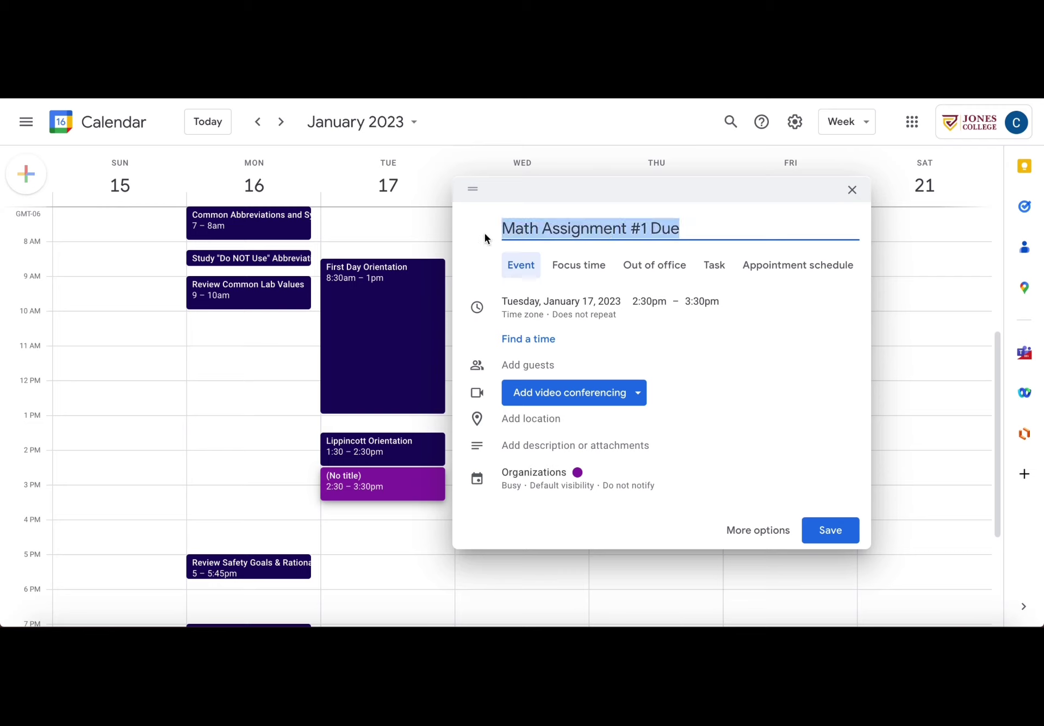
pyautogui.write('Assignment')
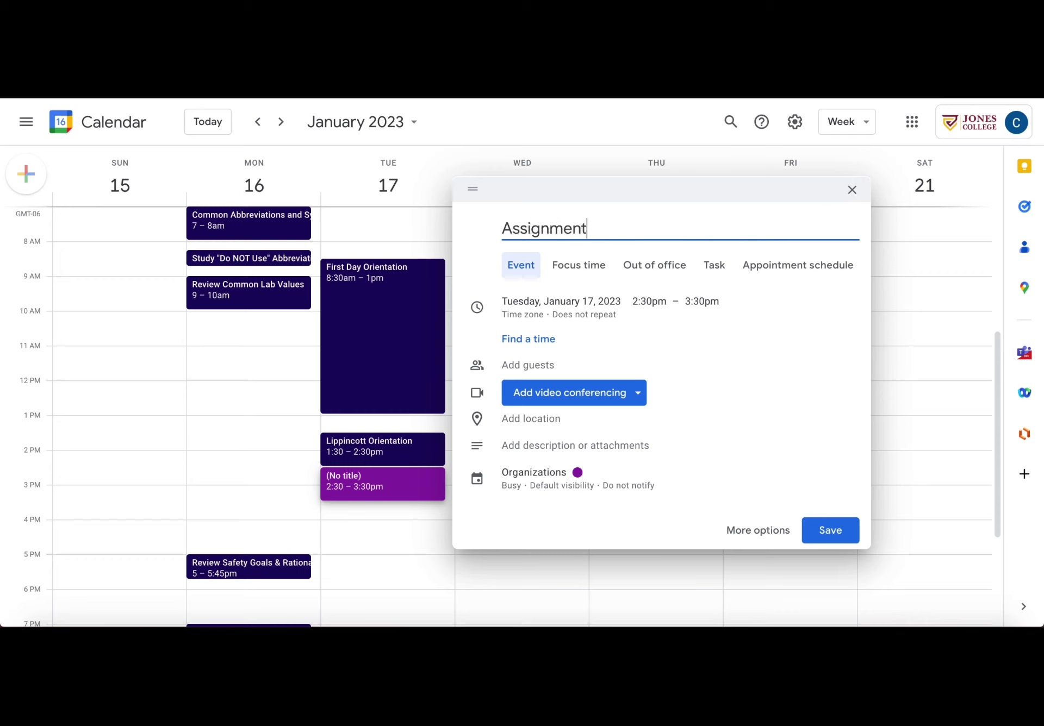
pyautogui.write('s Due!!')
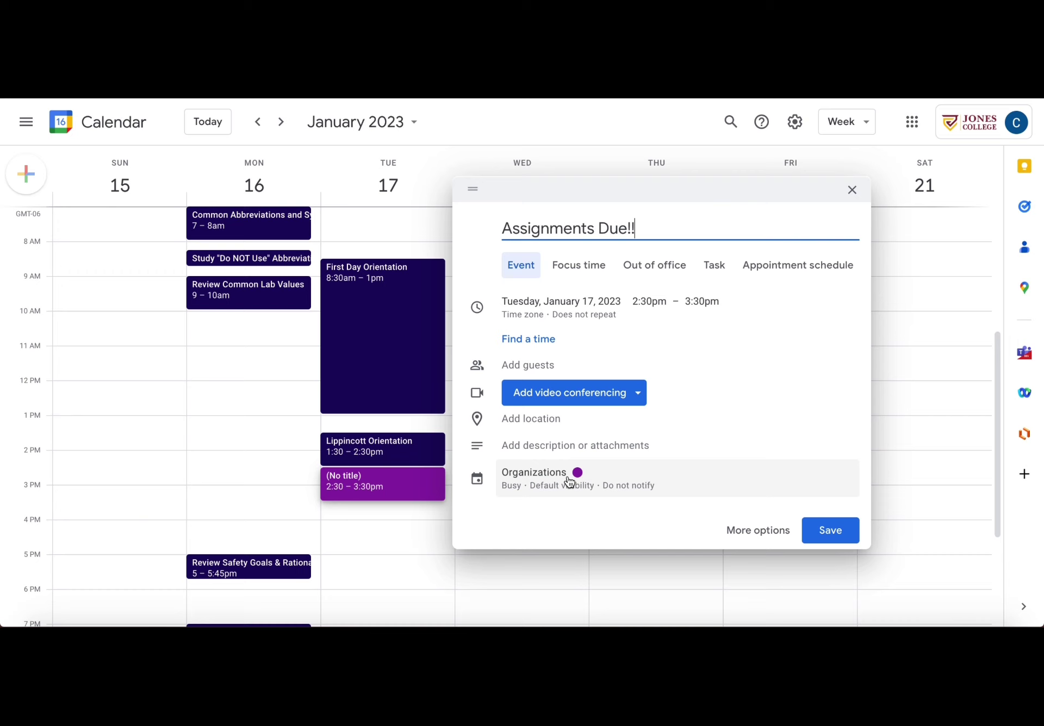
pyautogui.click(570, 483)
pyautogui.click(525, 433)
pyautogui.click(531, 492)
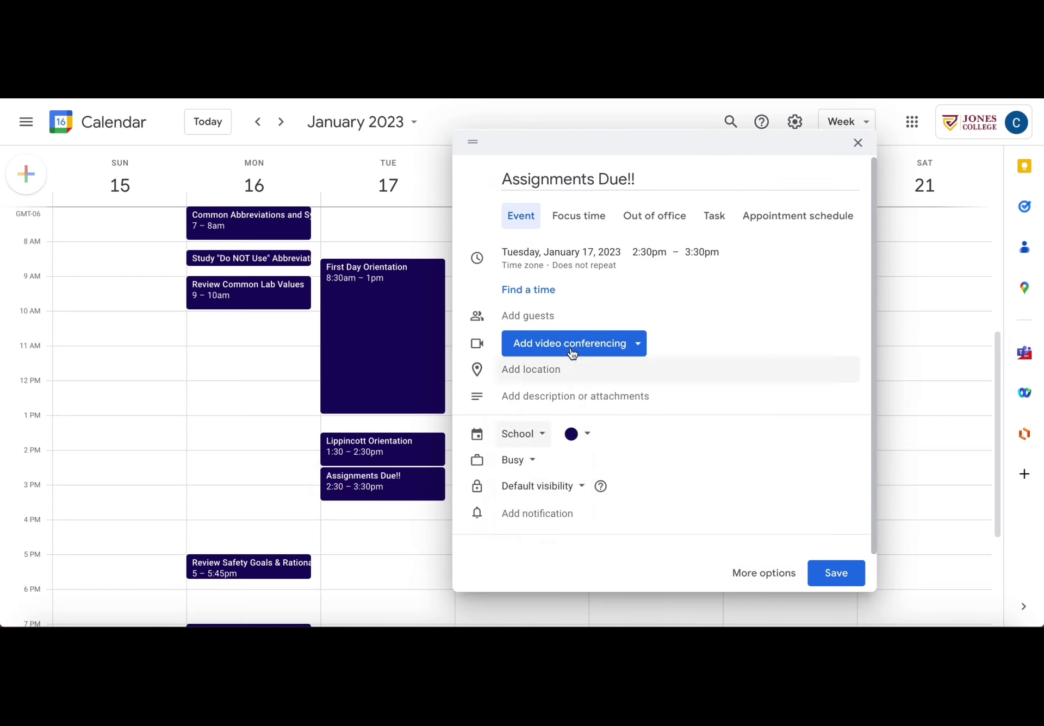
# Describe it as Math Assignment #1, Safety Puzzle, Learning Styles and colour it Tomato
pyautogui.click(537, 399)
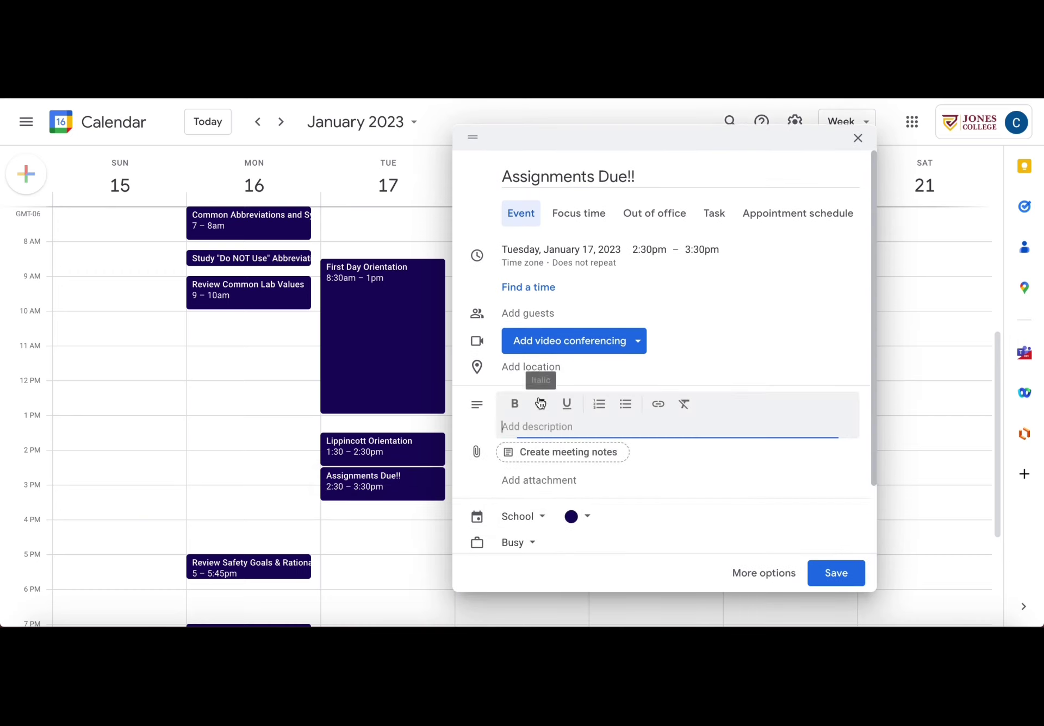
pyautogui.write('Math Assignment@')
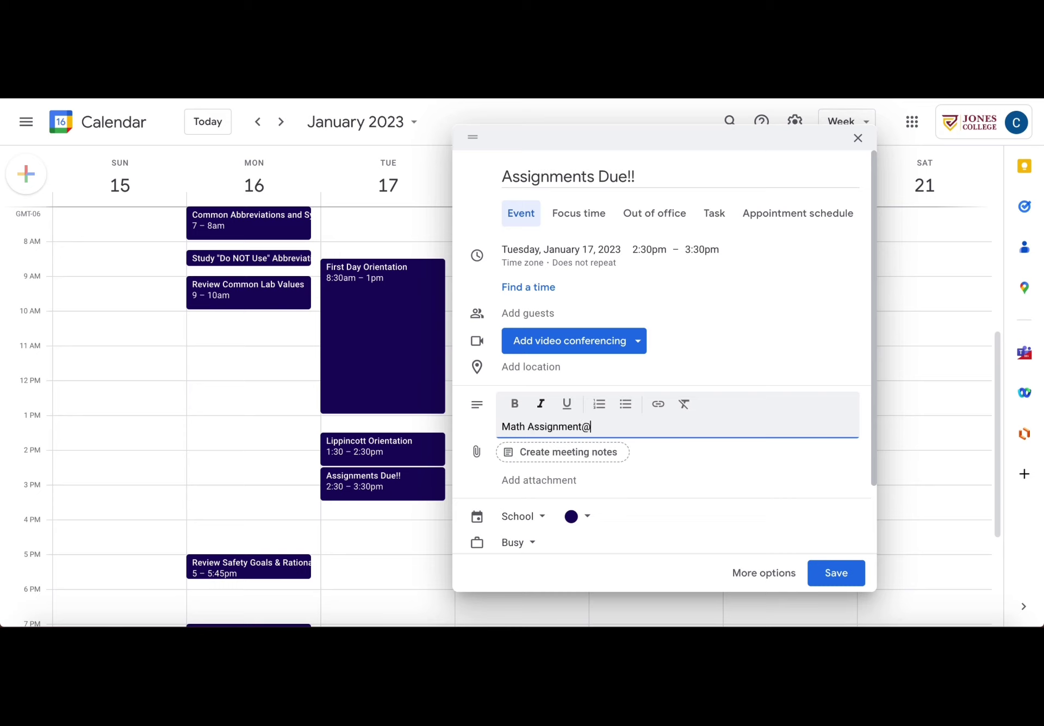
pyautogui.press('BackSpace')
pyautogui.write('#1')
pyautogui.press('Return')
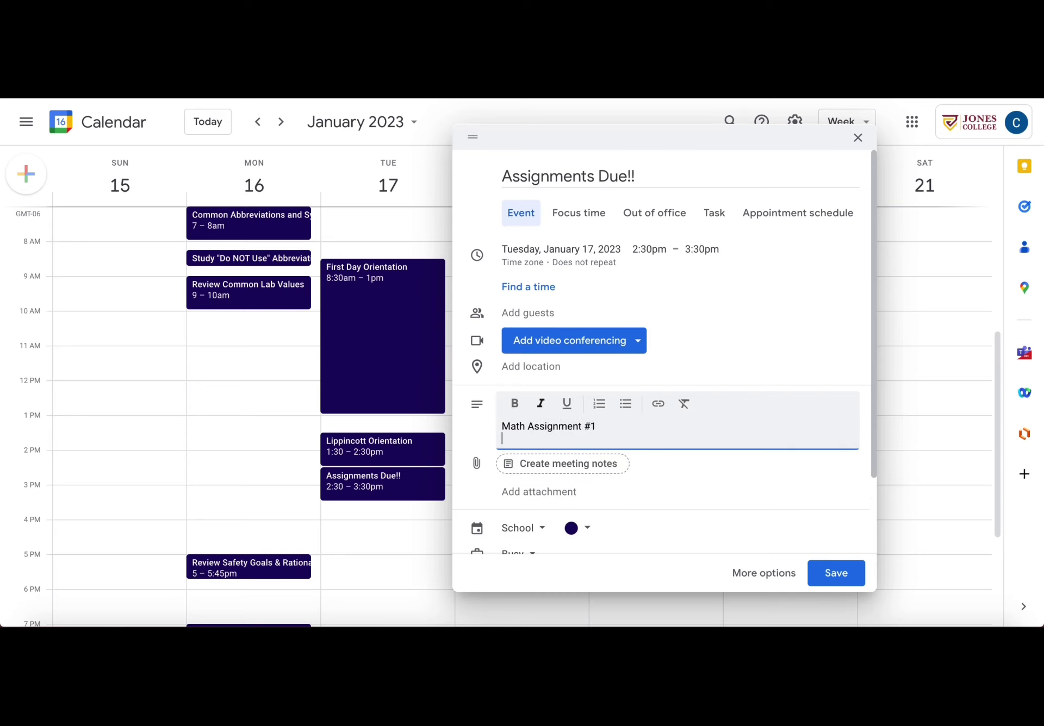
pyautogui.write('Safety Puzzle')
pyautogui.press('Return')
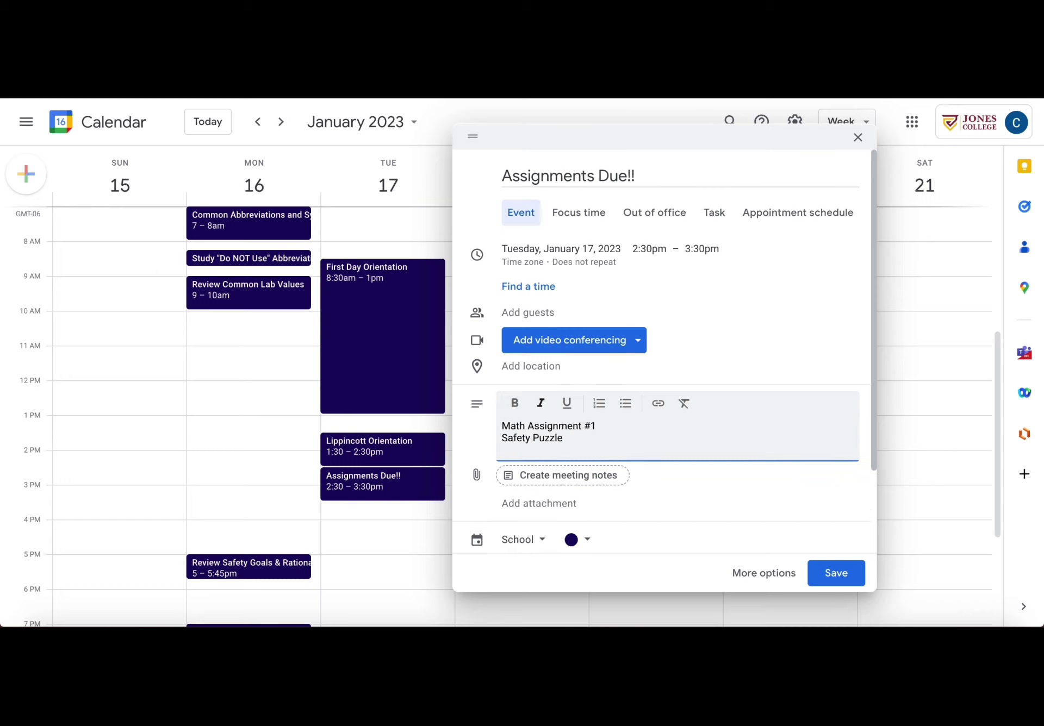
pyautogui.write('Learning Styles')
pyautogui.click(577, 543)
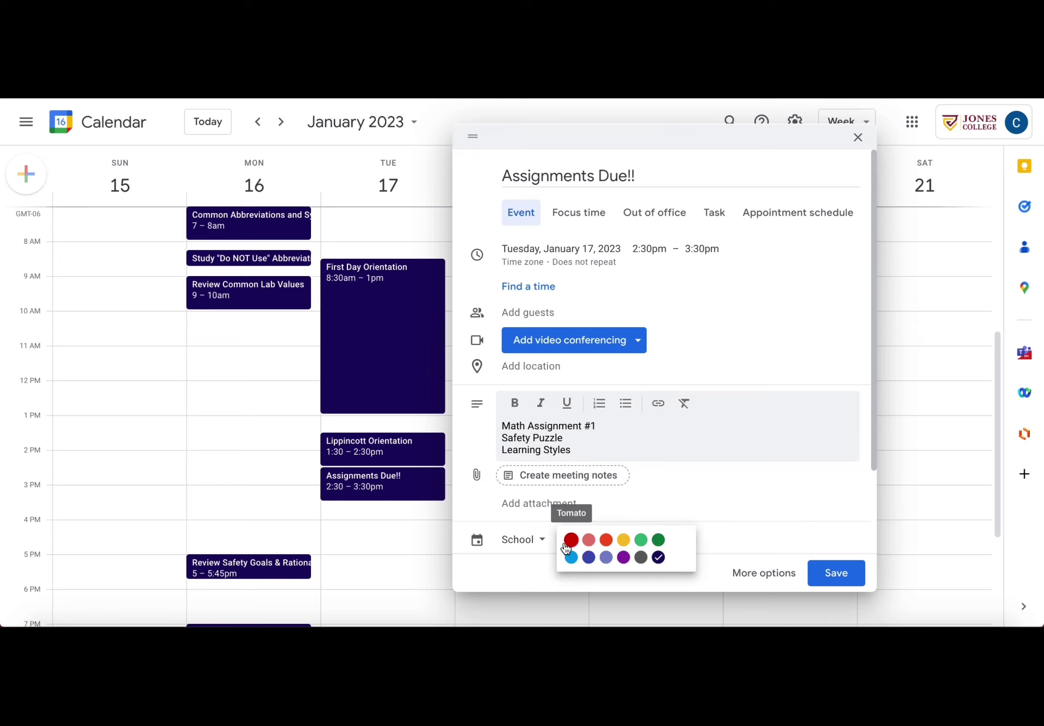
pyautogui.click(568, 542)
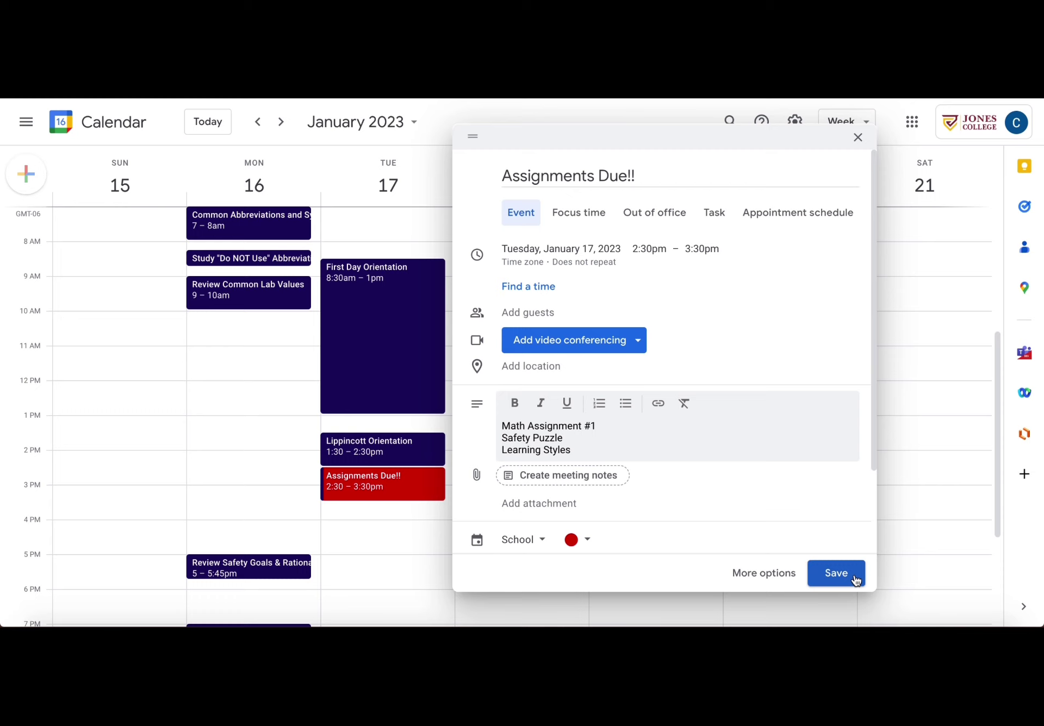
# Set the event's start time to 8:00am and save it
pyautogui.click(647, 250)
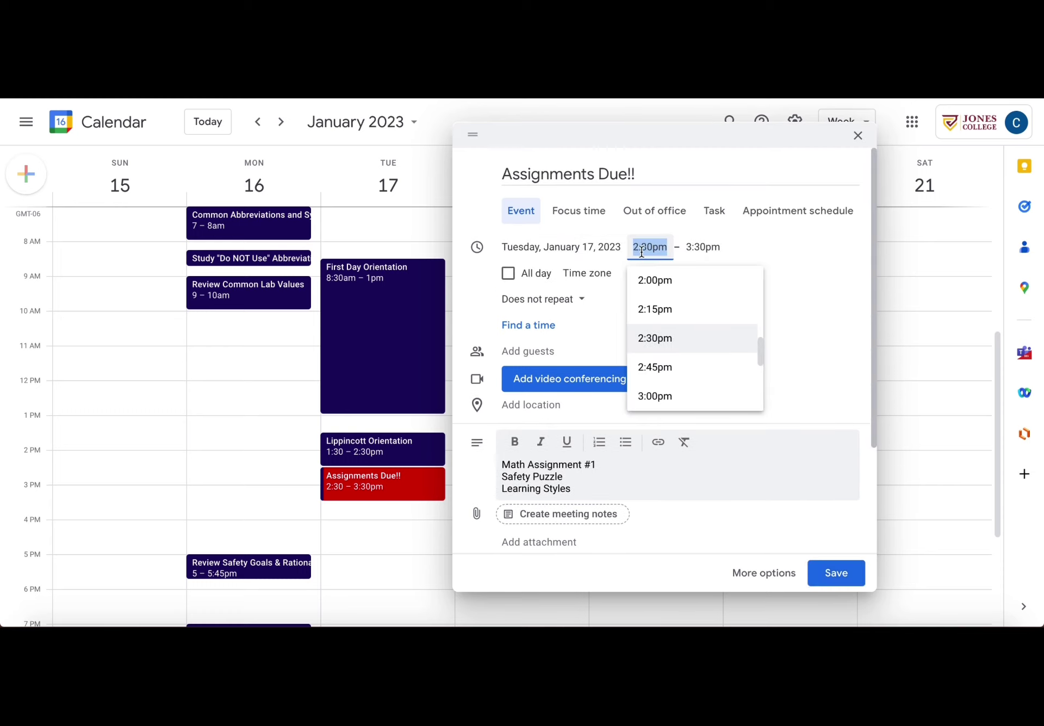
pyautogui.write('8:00am')
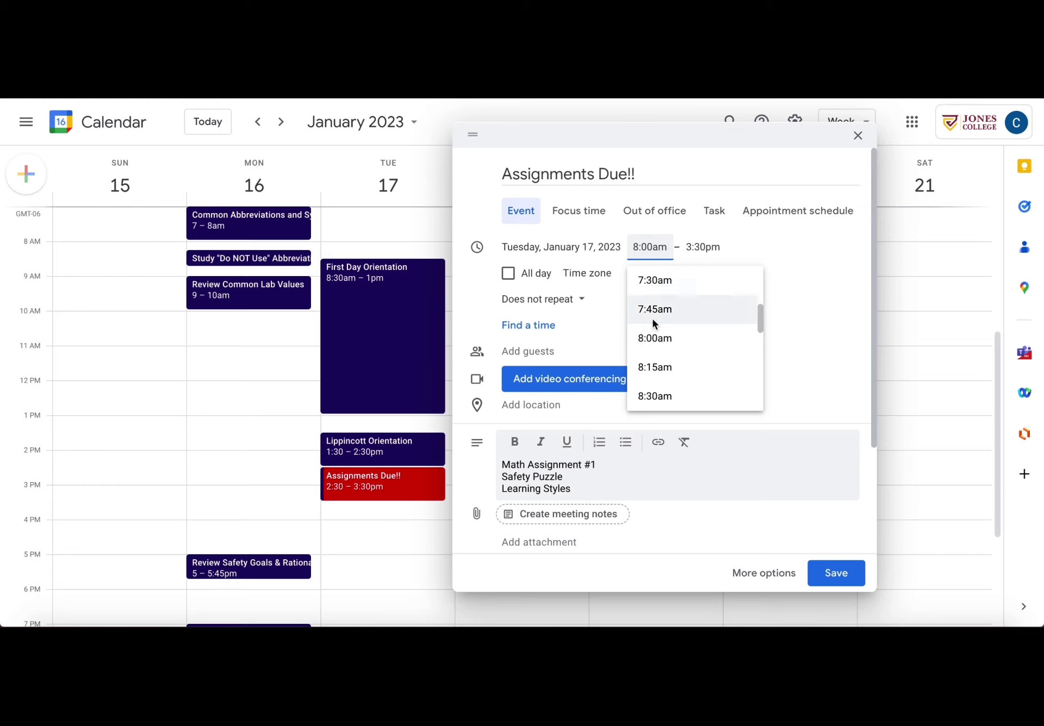
pyautogui.click(659, 328)
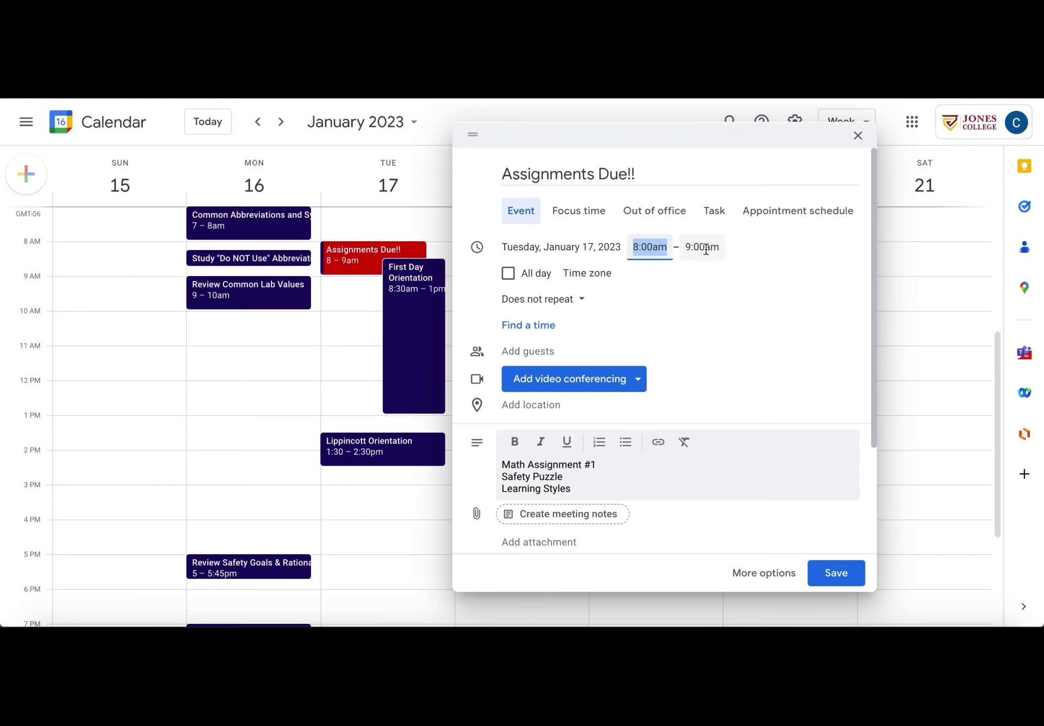
pyautogui.click(836, 573)
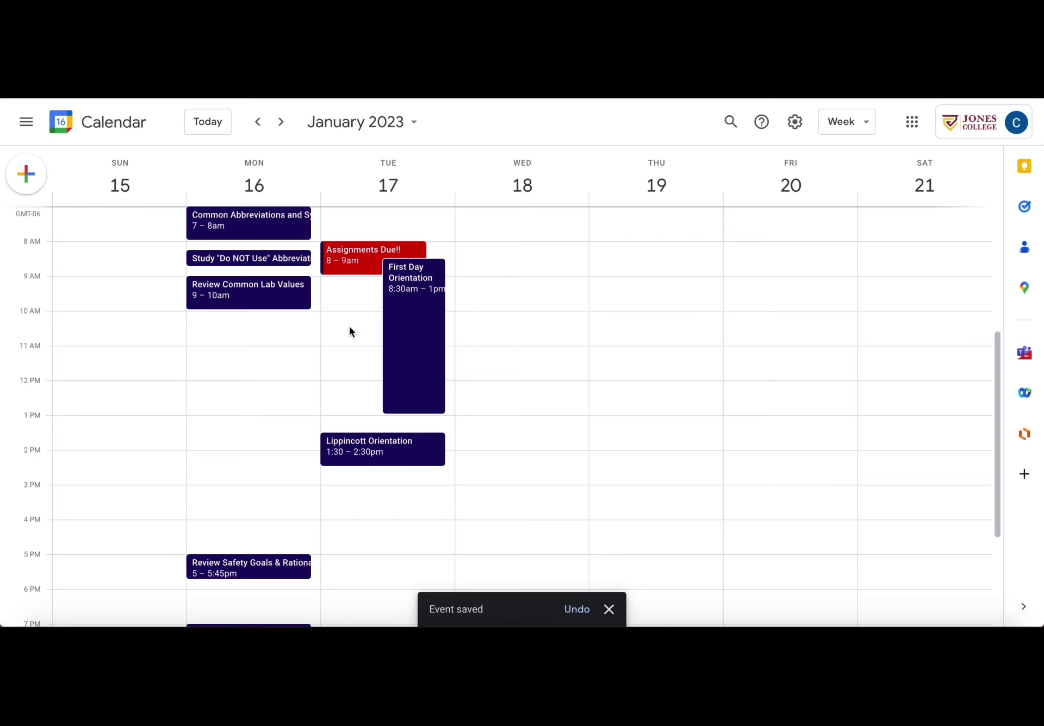
# Make Assignments Due!! an all-day event in the full editor, save, and verify its details
pyautogui.click(356, 267)
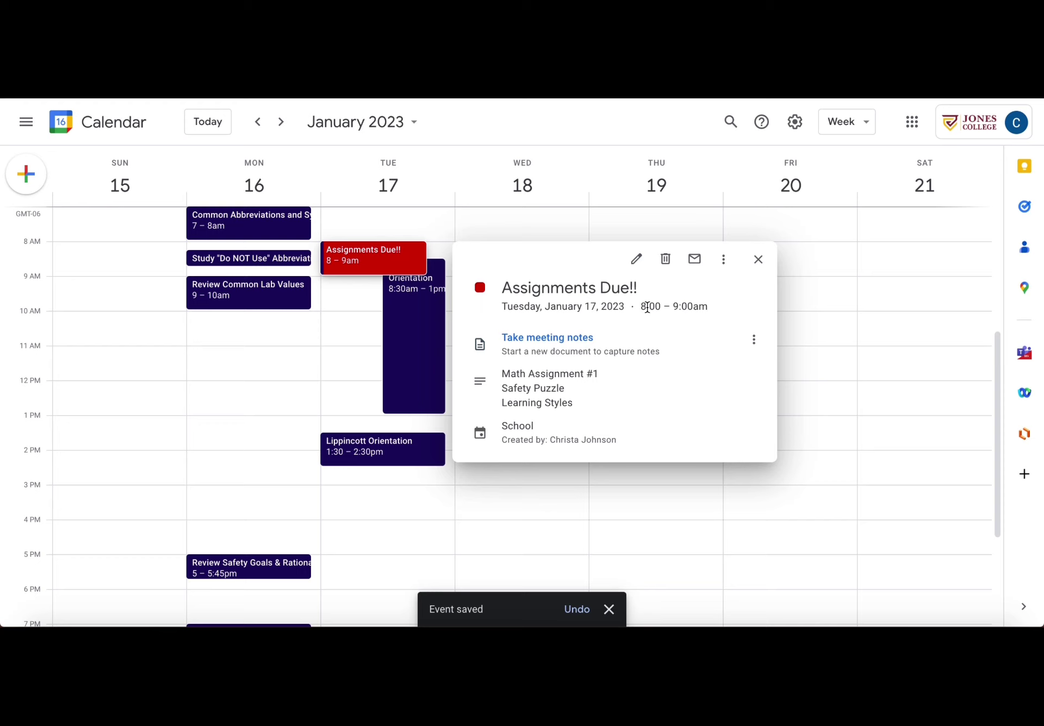
pyautogui.click(636, 260)
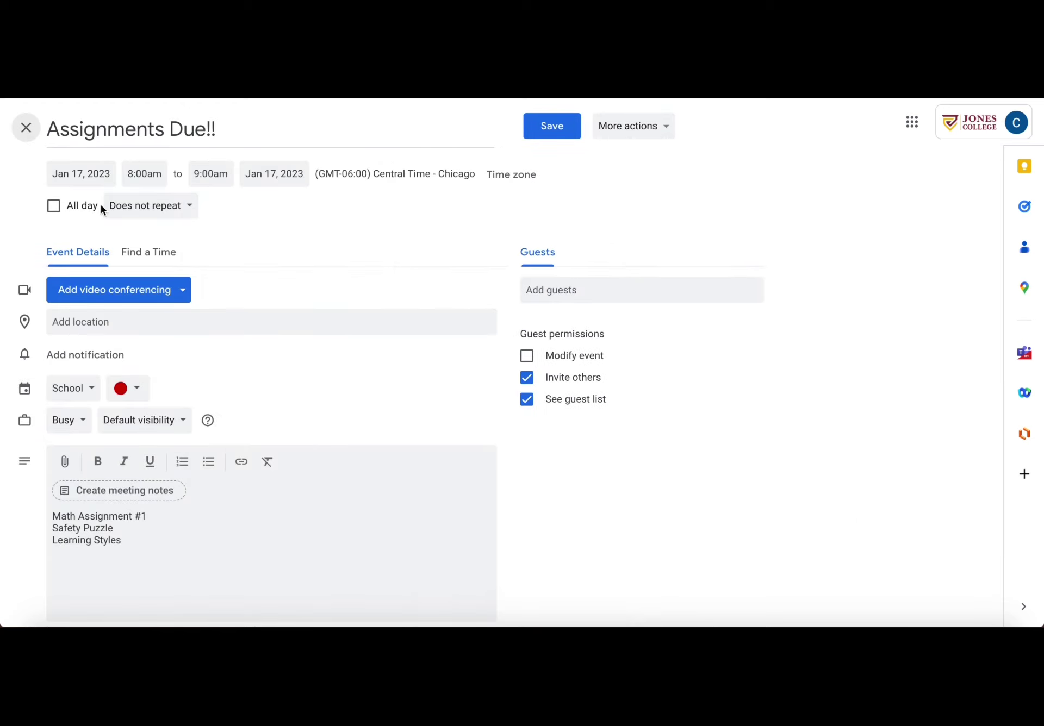
pyautogui.click(84, 206)
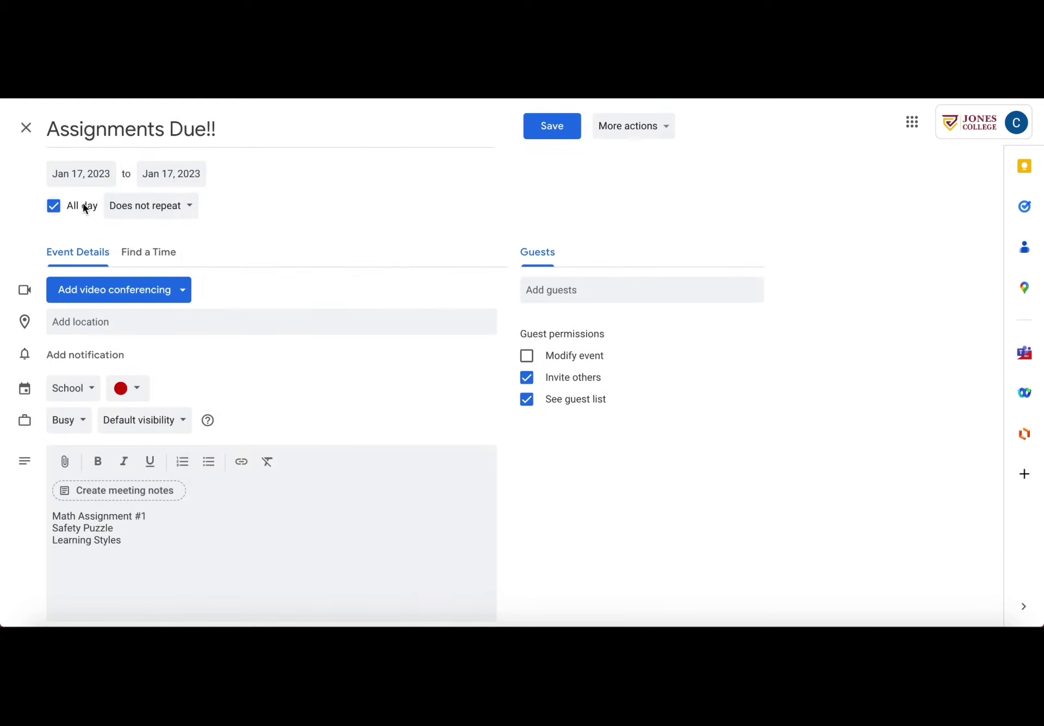
pyautogui.click(552, 126)
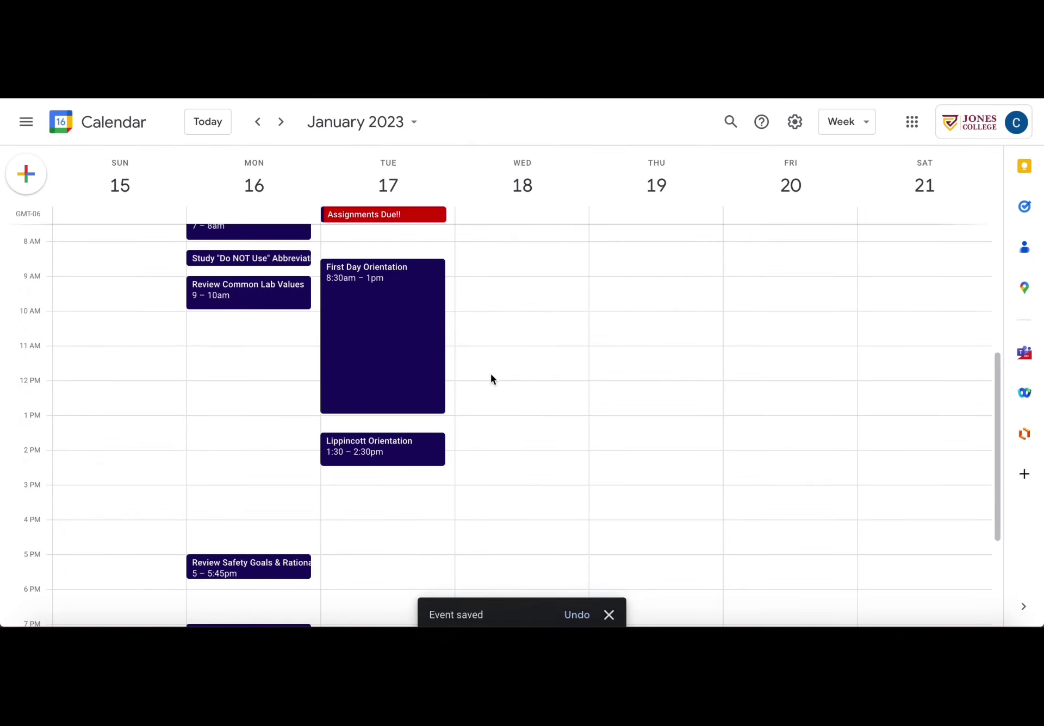
pyautogui.scroll(3, 491, 379)
pyautogui.scroll(-4, 491, 379)
pyautogui.scroll(1, 491, 379)
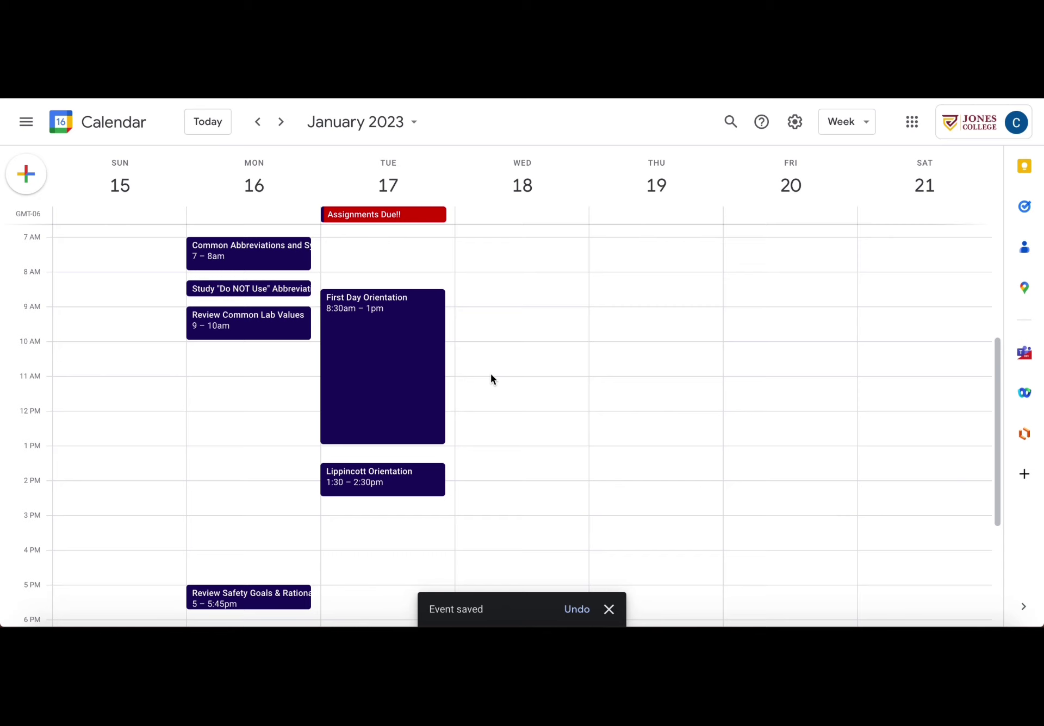
pyautogui.click(411, 218)
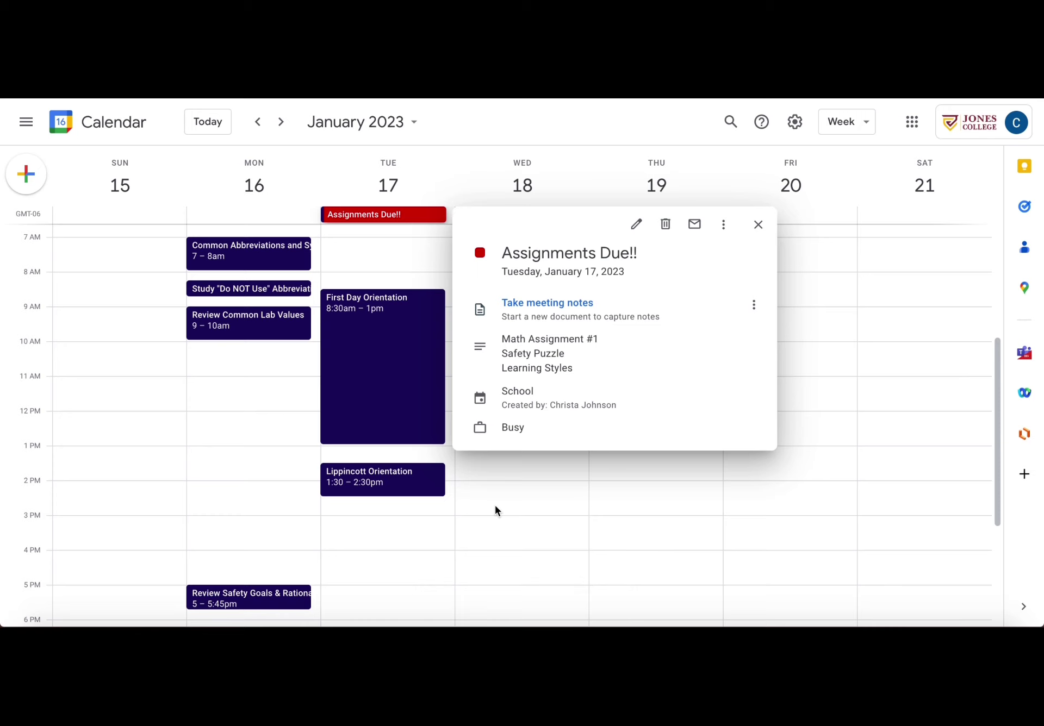
pyautogui.click(501, 482)
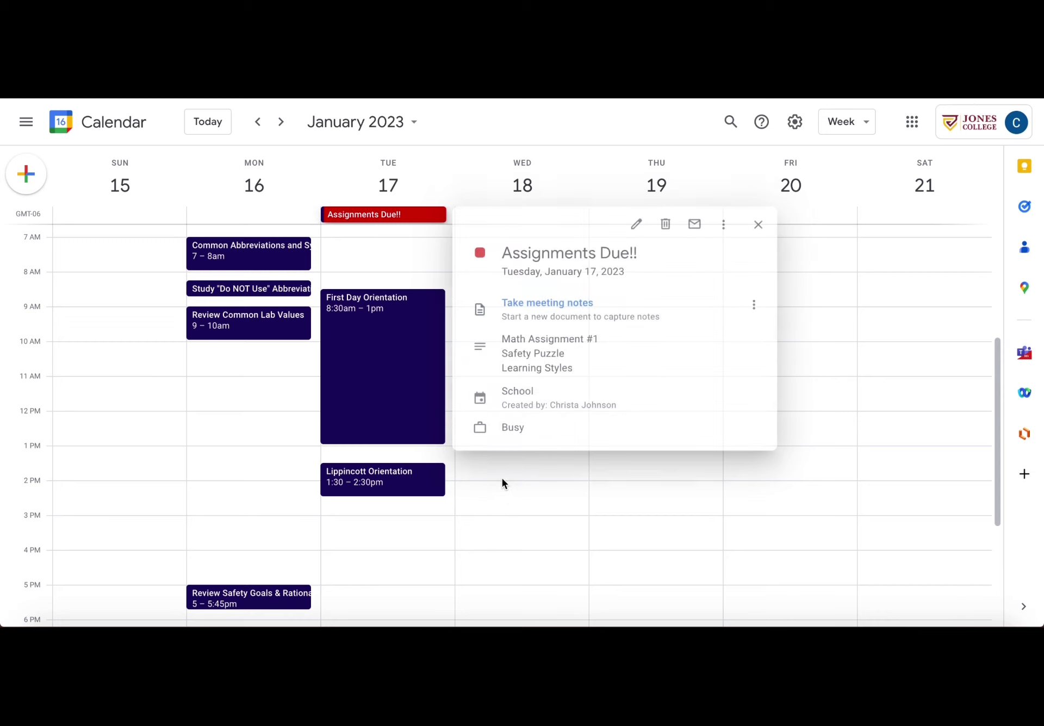
# Start a Wednesday 8:30am event titled 'Hygiene & Lab Orientation' ending at 2:00pm
pyautogui.click(493, 301)
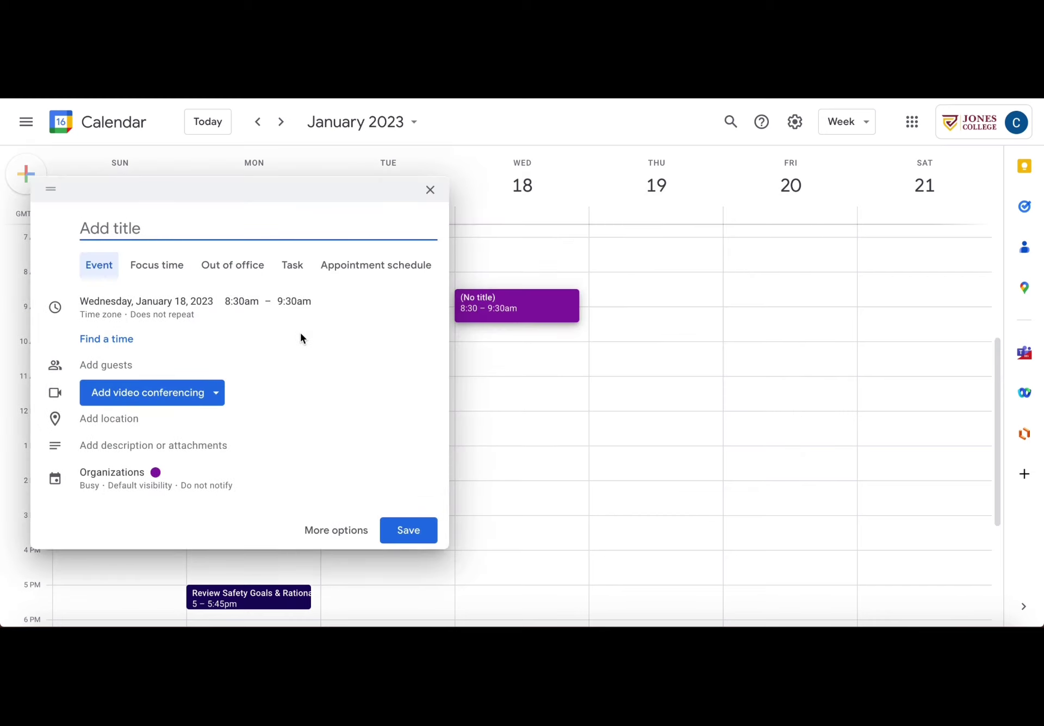
pyautogui.write('Lab O')
pyautogui.press('BackSpace')
pyautogui.press('BackSpace')
pyautogui.press('BackSpace')
pyautogui.press('BackSpace')
pyautogui.press('BackSpace')
pyautogui.write('Hy')
pyautogui.write('geine')
pyautogui.press('BackSpace')
pyautogui.press('BackSpace')
pyautogui.press('BackSpace')
pyautogui.write('iene & L')
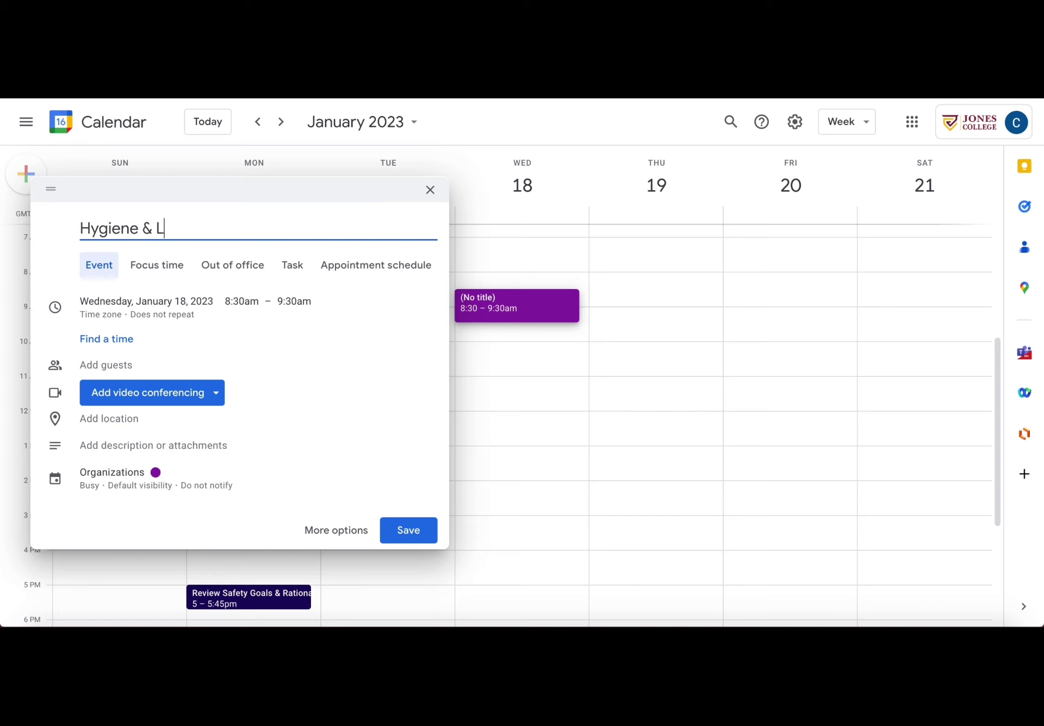
pyautogui.write('ab Orientation')
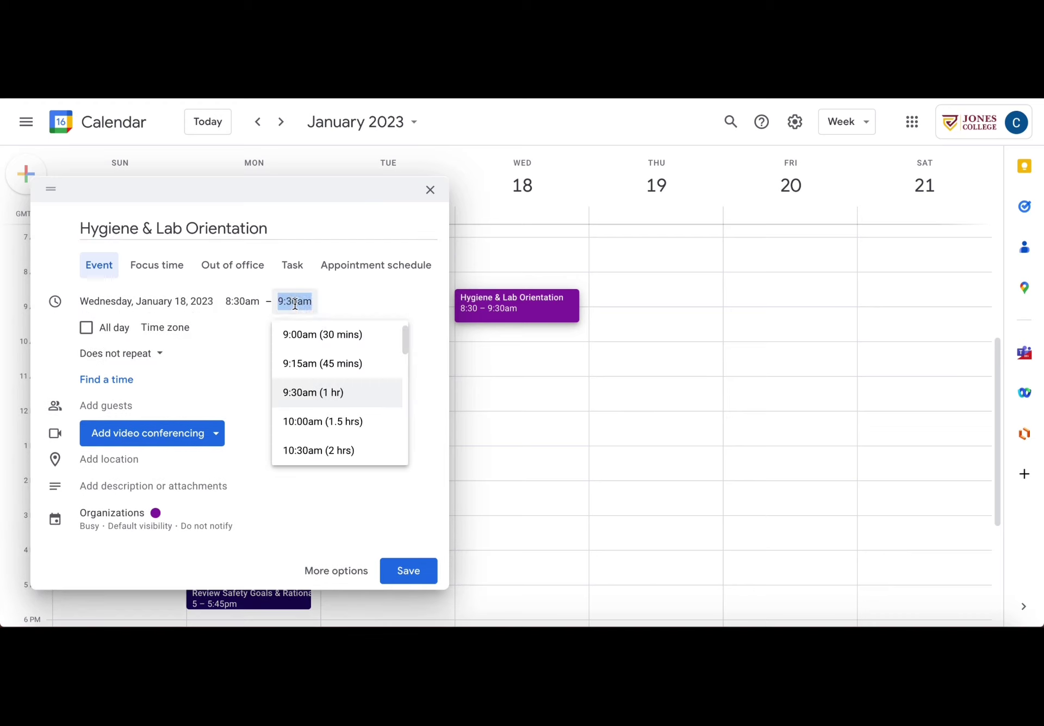
pyautogui.write('2:00 pm')
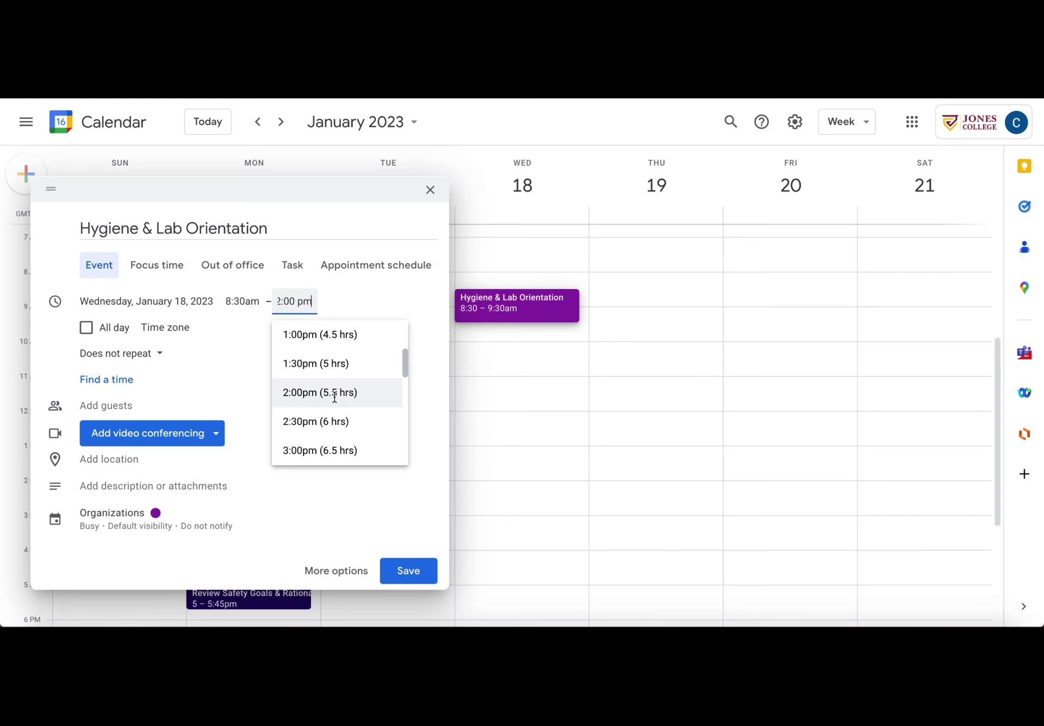
pyautogui.press('Return')
# Assign the orientation event to the School calendar and save it
pyautogui.click(154, 517)
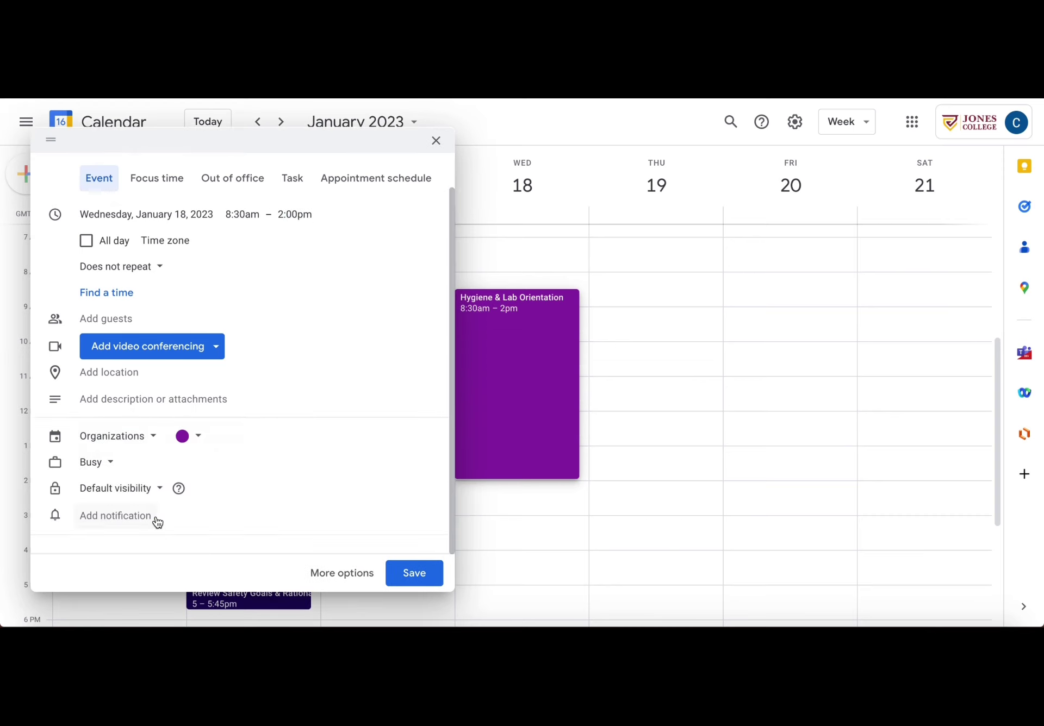
pyautogui.click(139, 432)
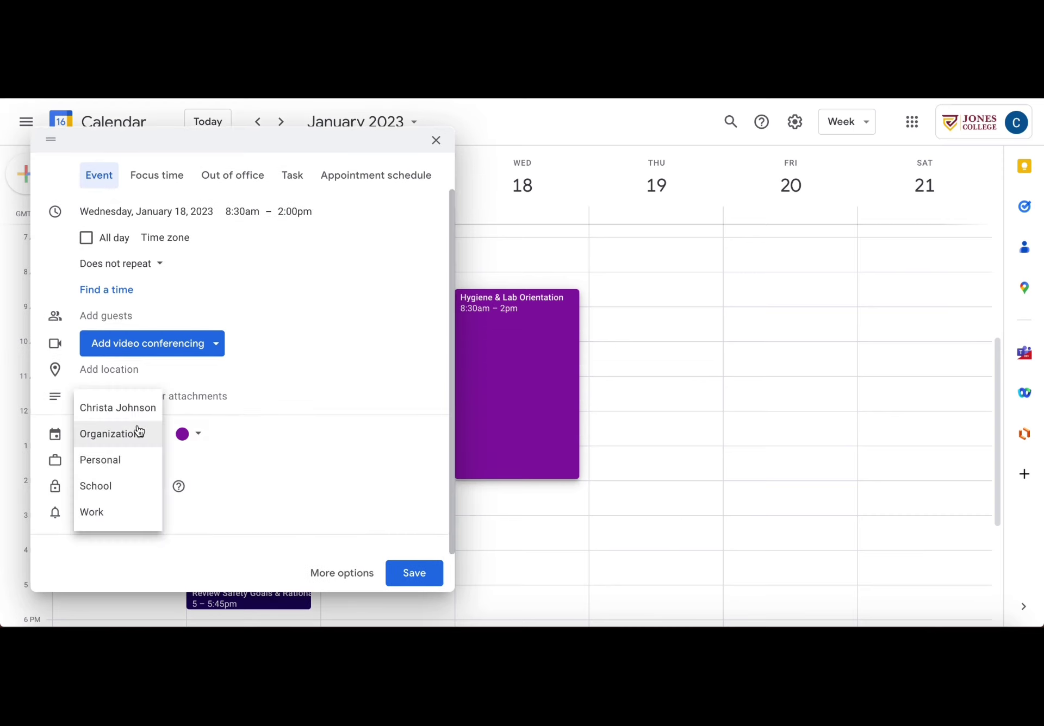
pyautogui.click(116, 487)
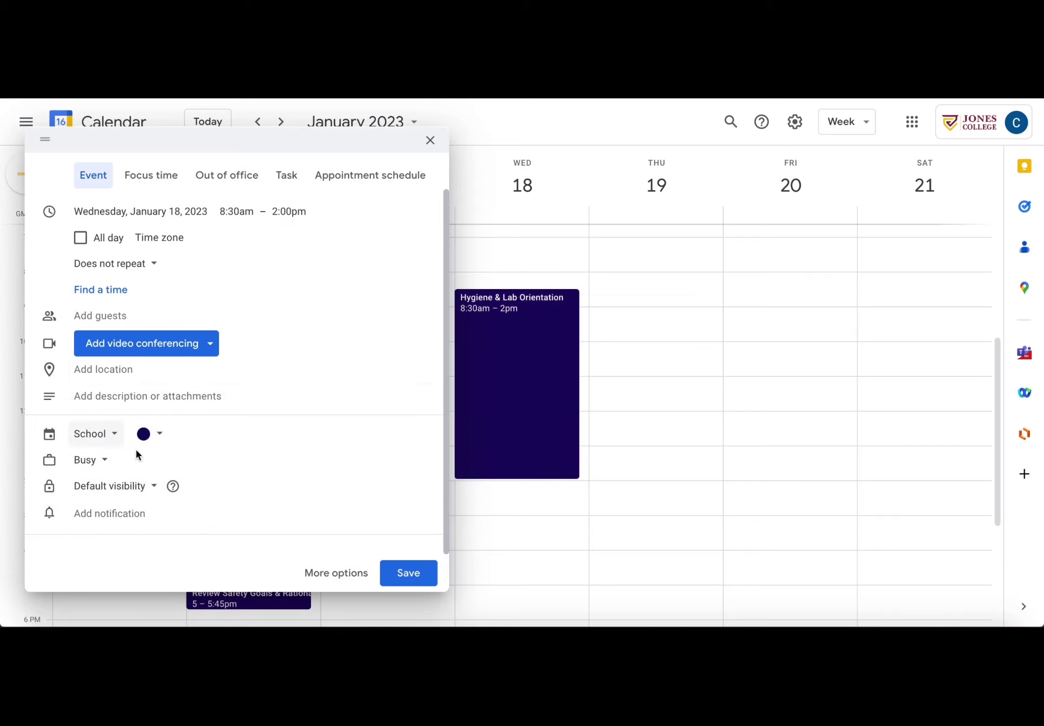
pyautogui.click(407, 572)
# Retitle Jan 18's 'Hygiene & Lab Orientation' event to 'Hand Hygiene & South Central Orientation' and save it
pyautogui.click(503, 307)
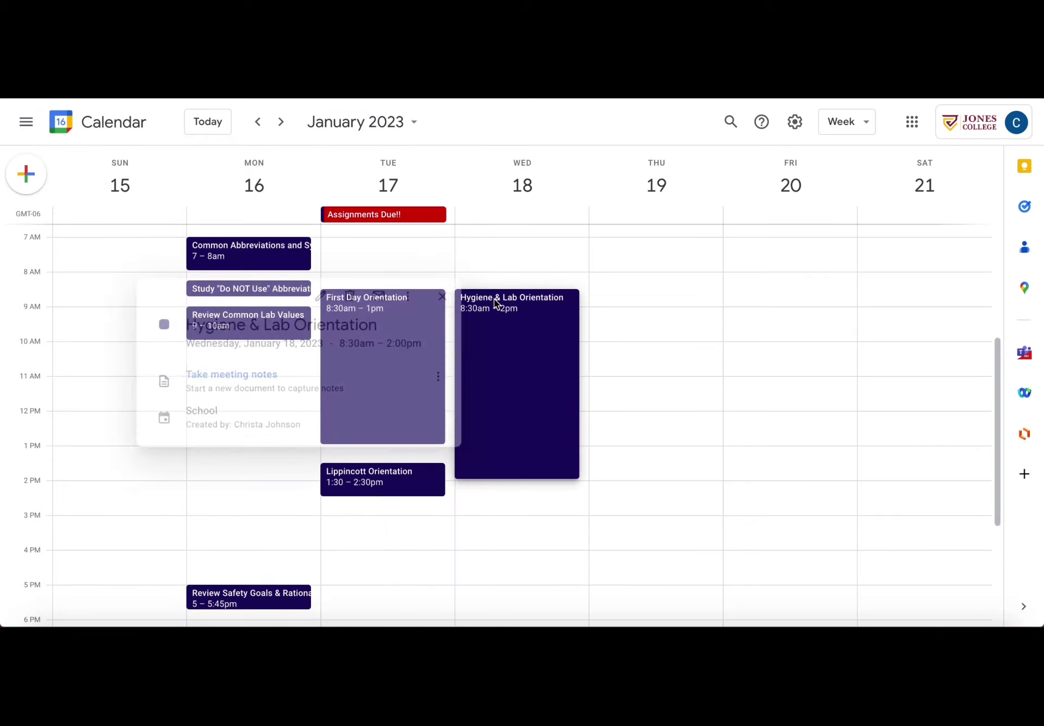
pyautogui.click(308, 298)
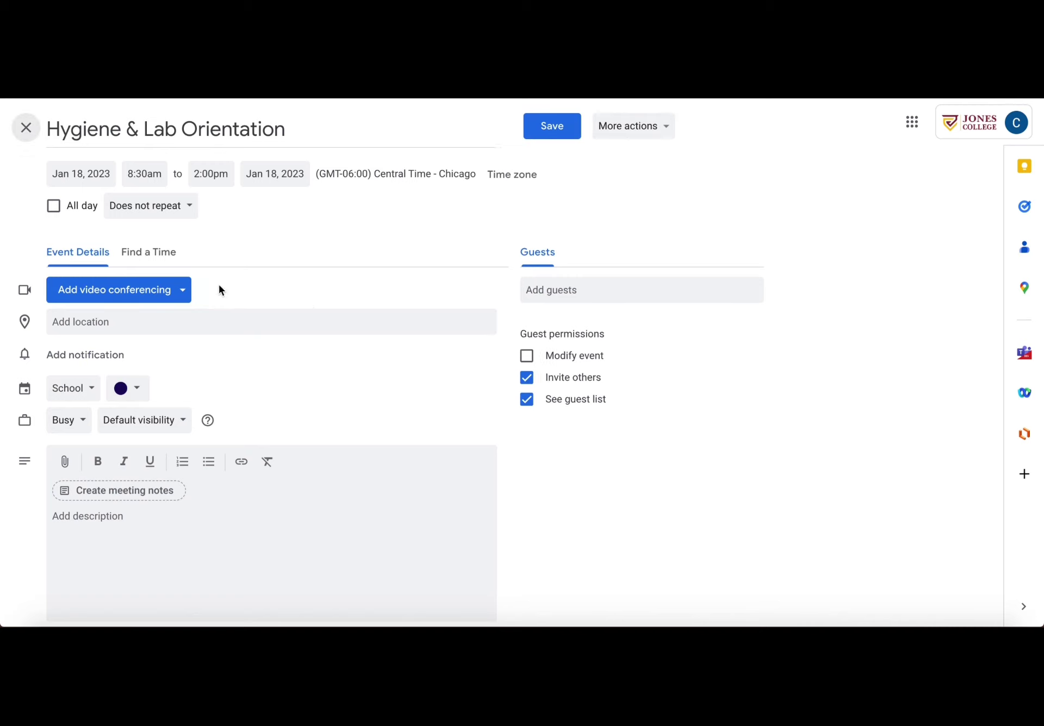
pyautogui.click(50, 130)
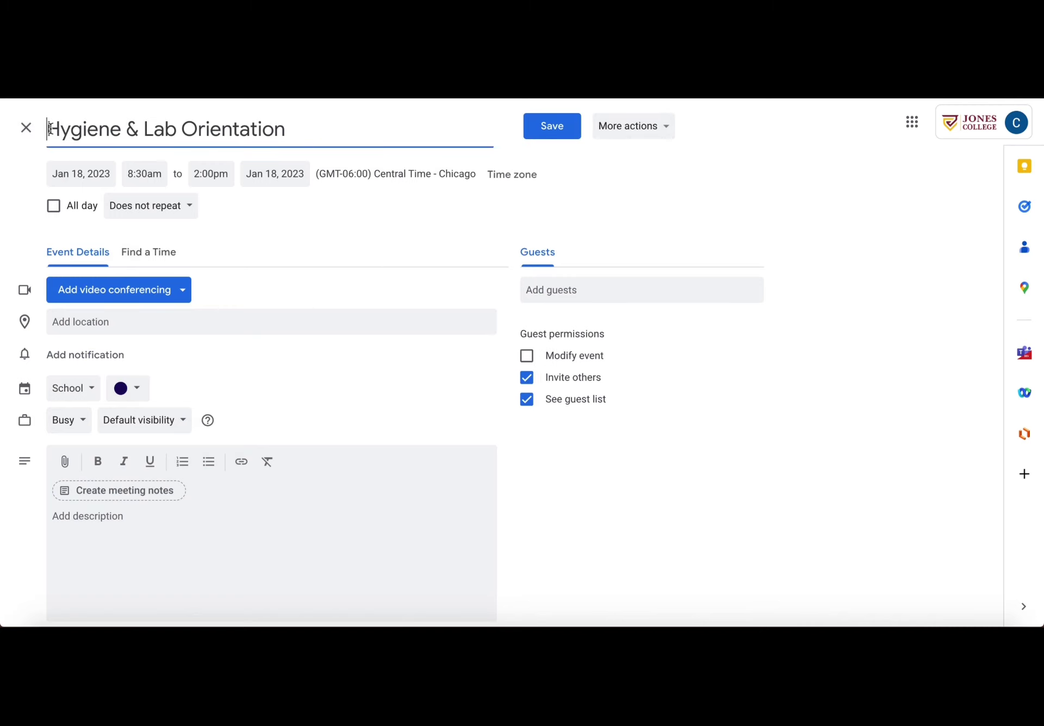
pyautogui.write('Hand')
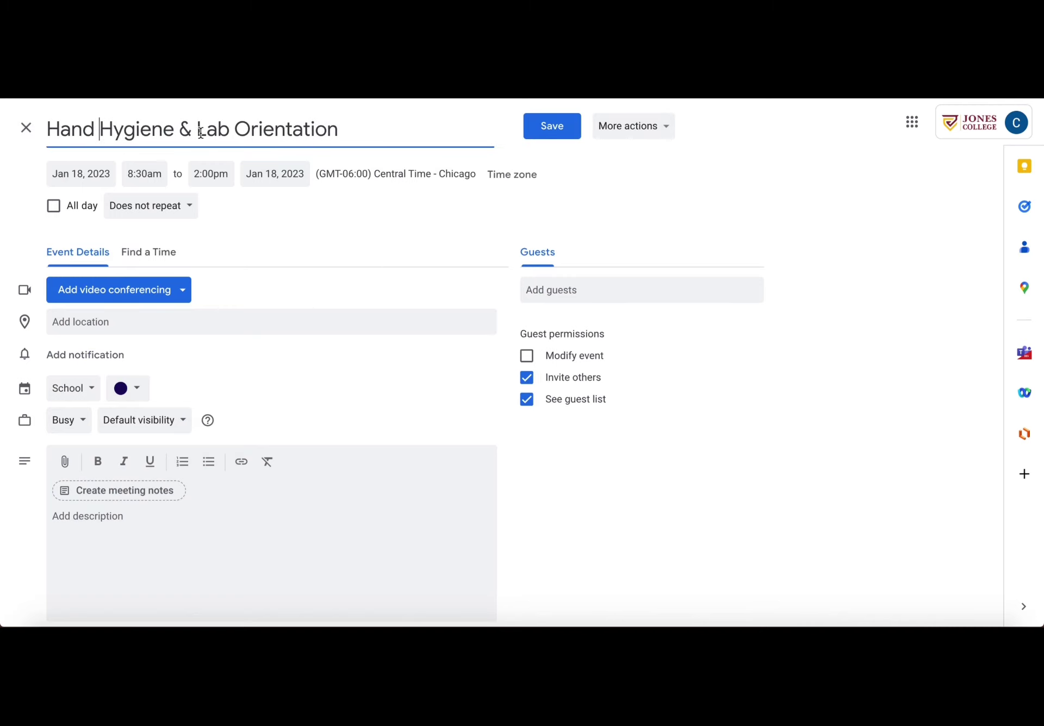
pyautogui.moveTo(197, 130); pyautogui.dragTo(339, 130)
pyautogui.write('S')
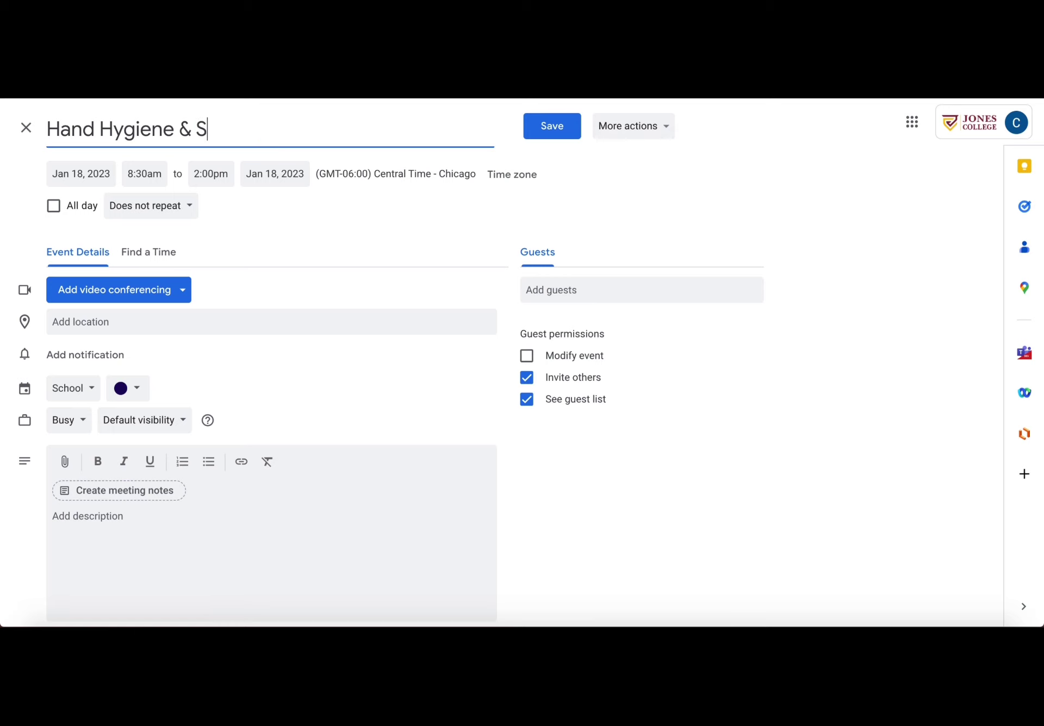
pyautogui.write('outh Centr')
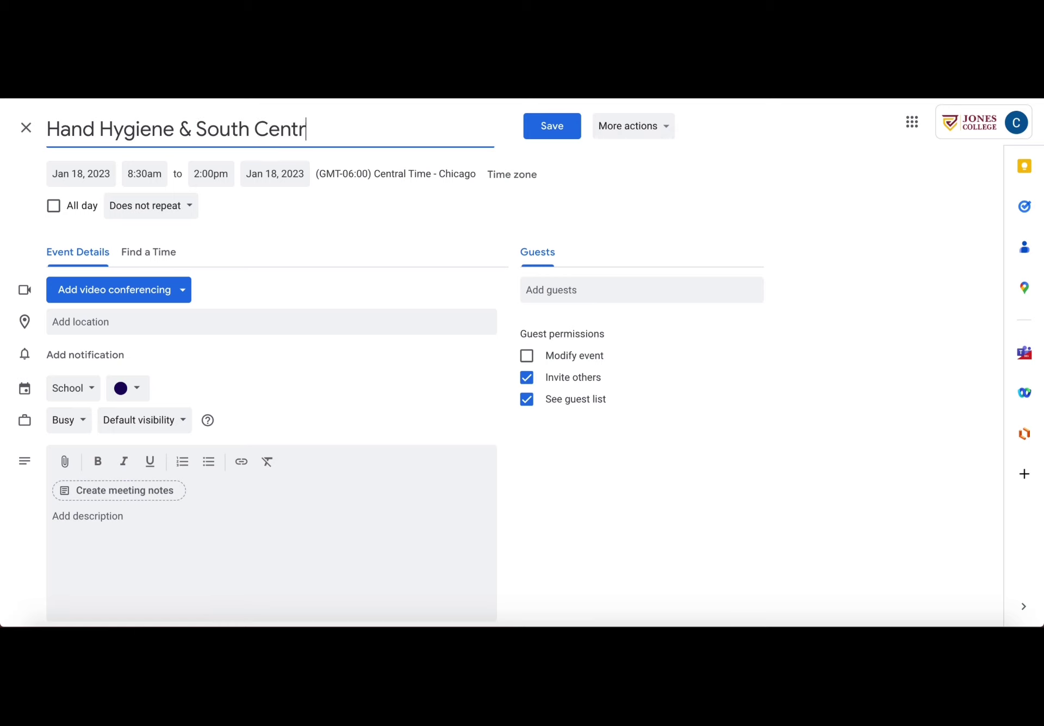
pyautogui.write('al Orientation')
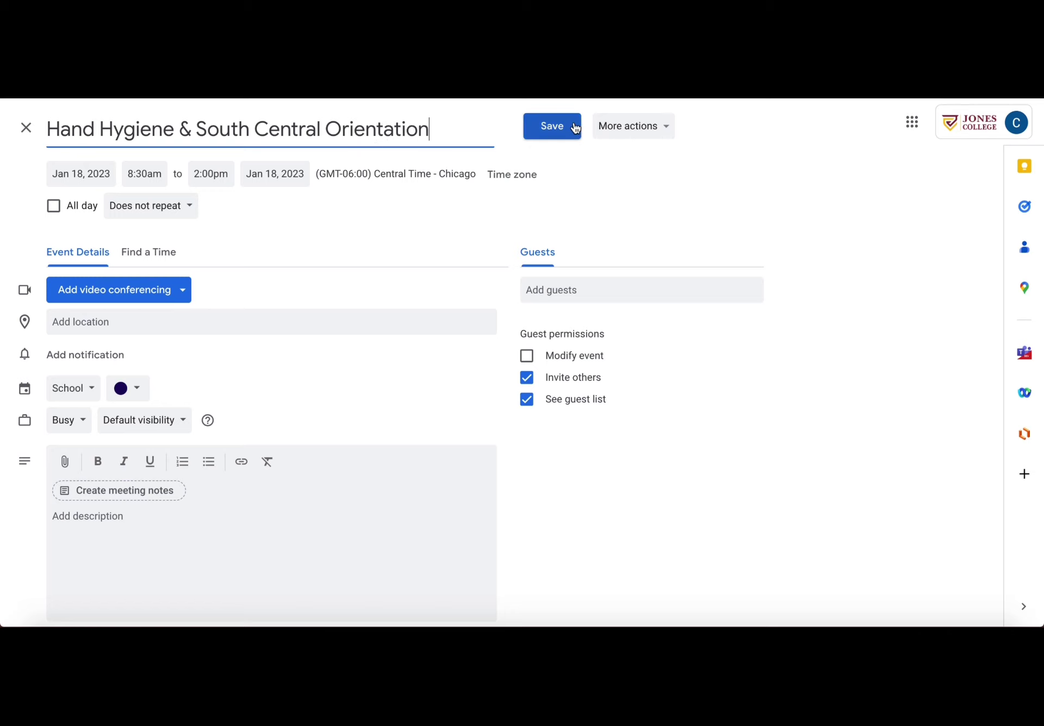
pyautogui.click(575, 128)
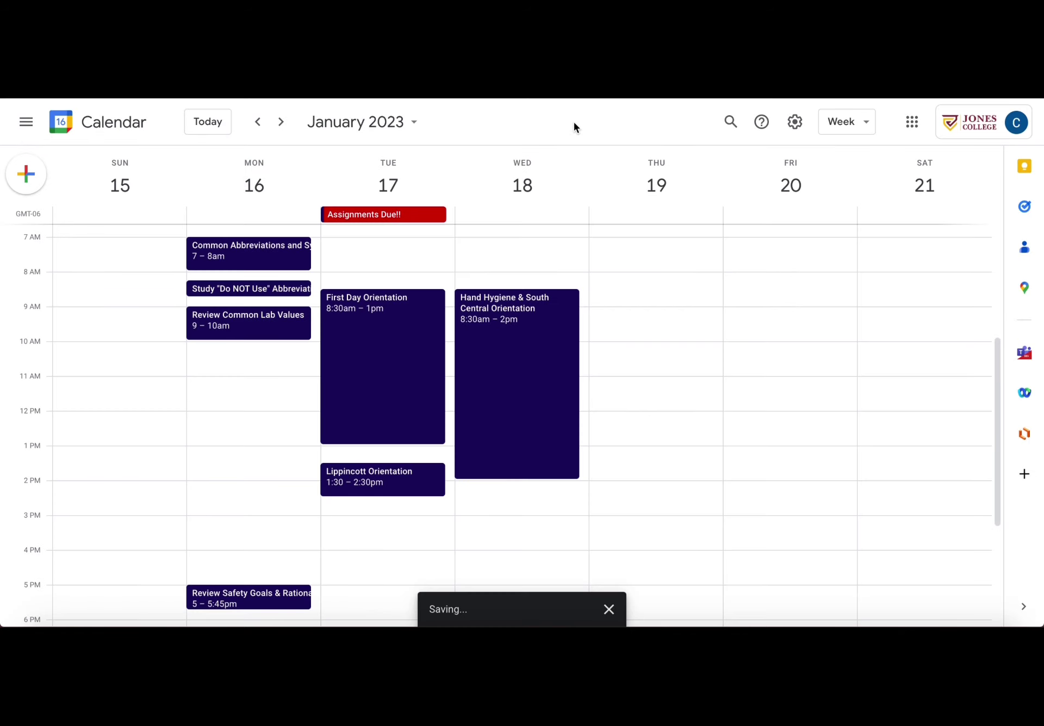